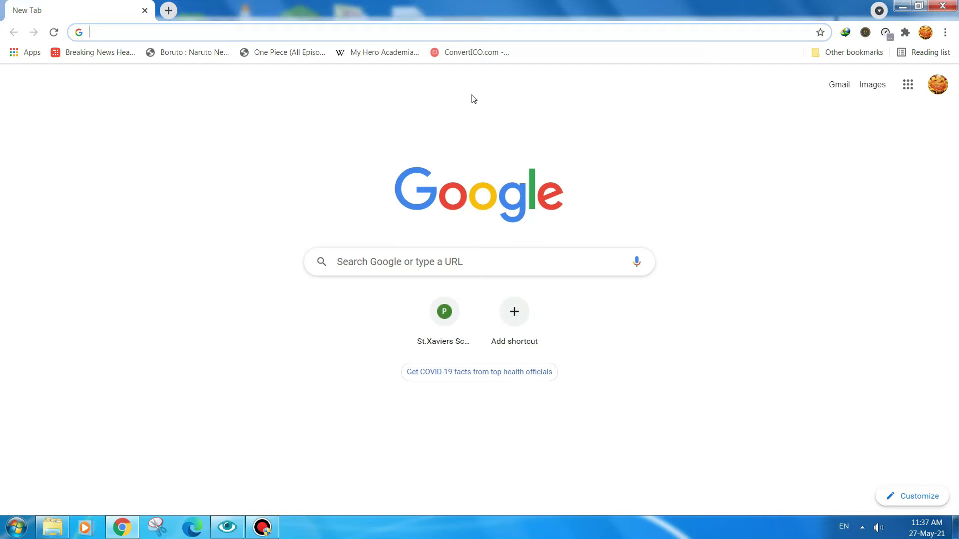
Bring up the Animation Box folder window and check the DeathNote folder.
mouse_move(52, 527)
click(92, 466)
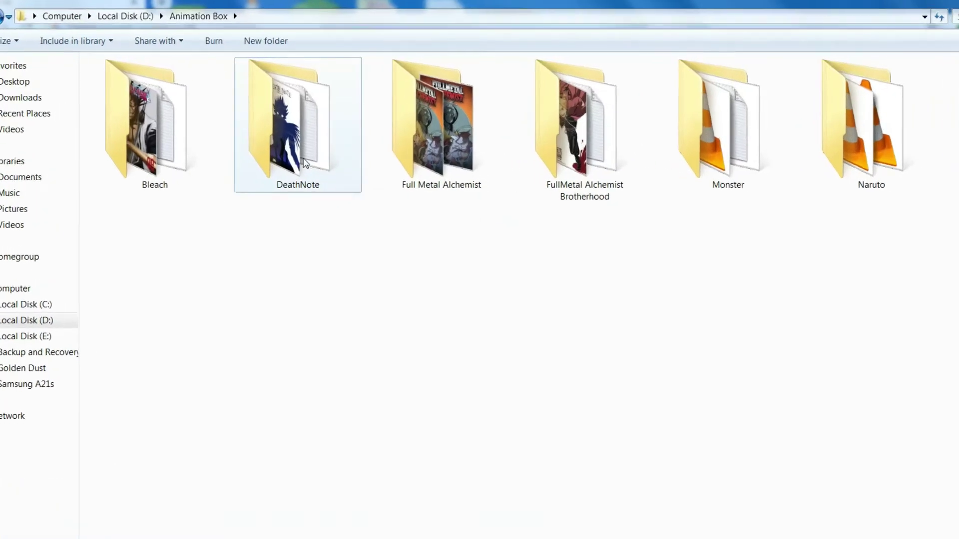
click(317, 170)
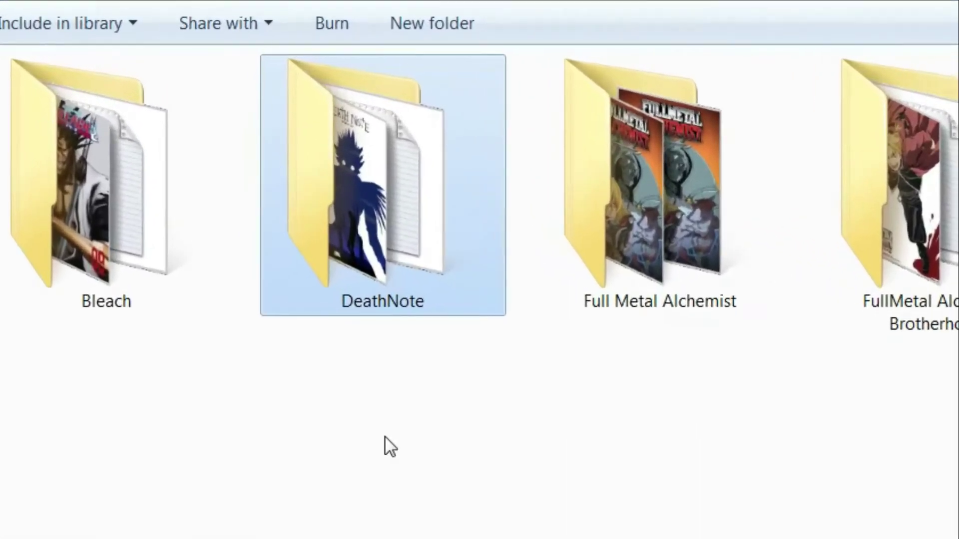
click(226, 99)
Search Google for 'Deathnote folder icon download' and switch to image results.
key(alt+Tab)
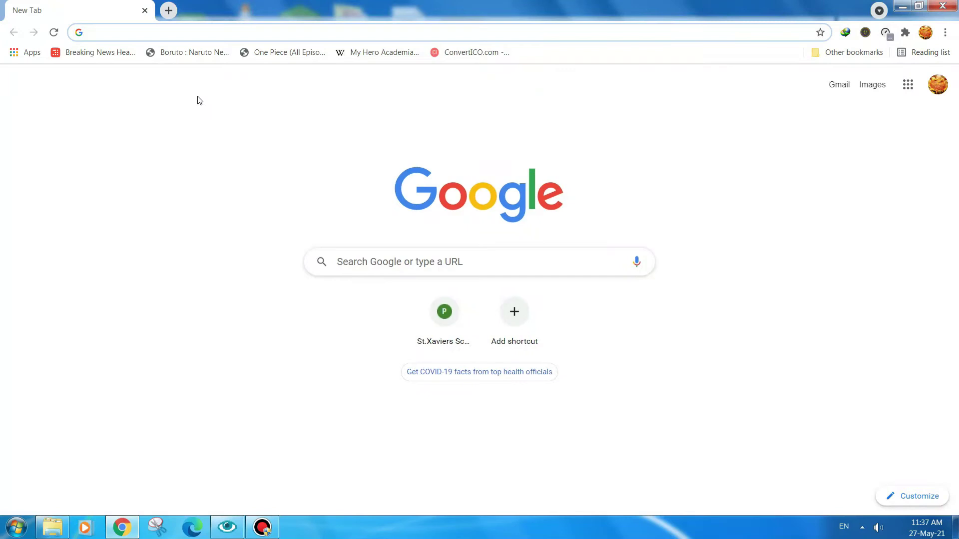
text(Deathnot)
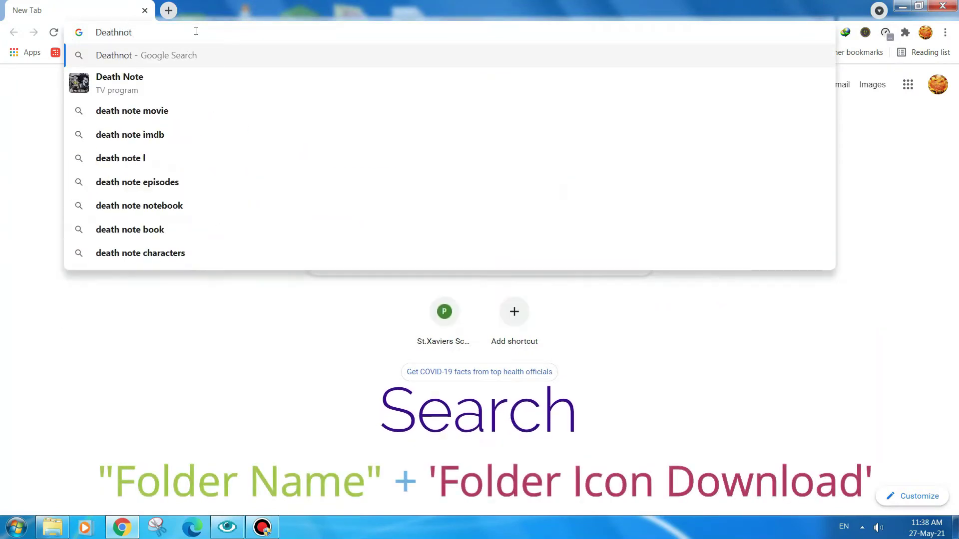
text(e folder icon)
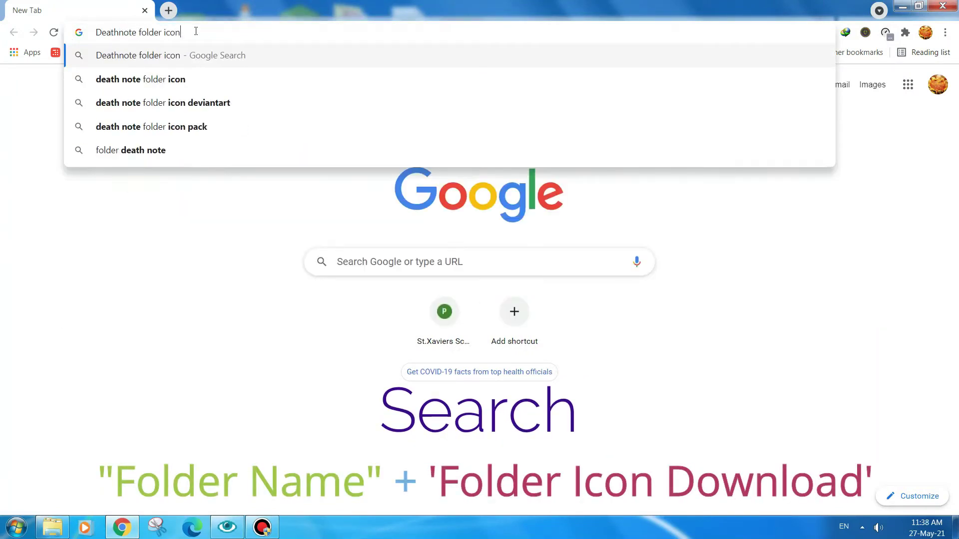
text( download)
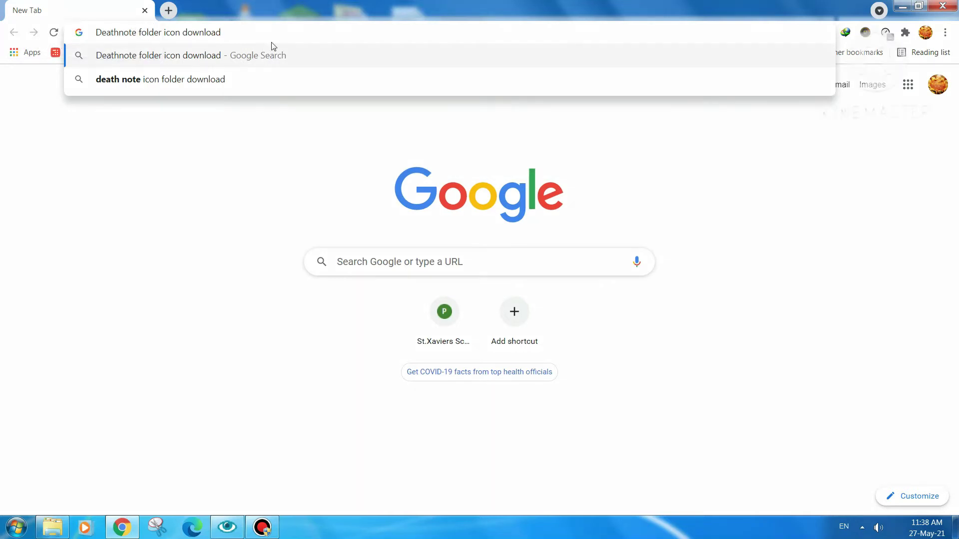
key(Return)
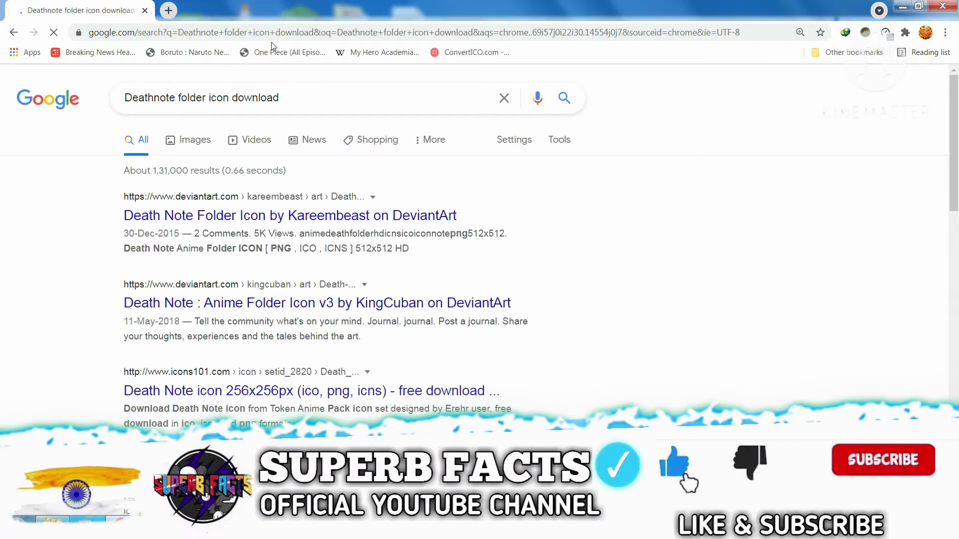
click(194, 140)
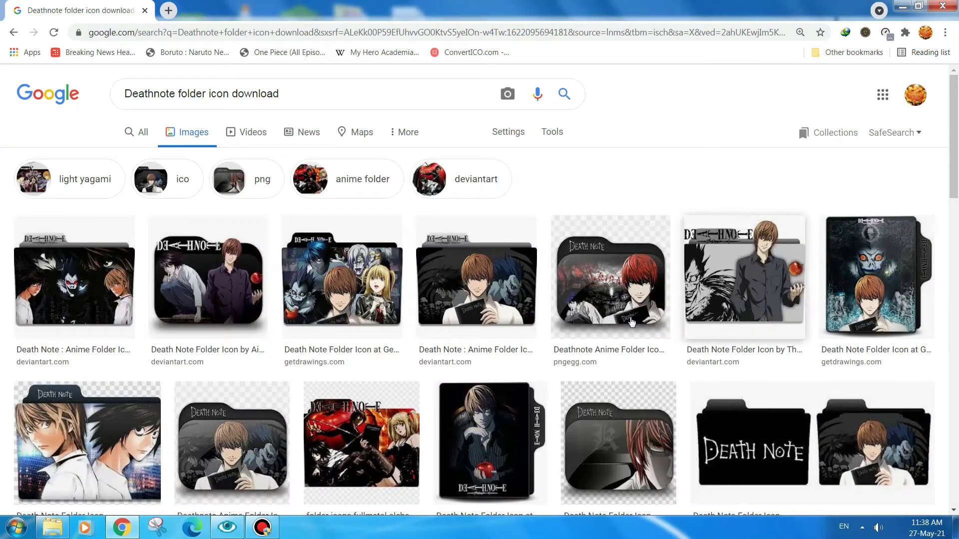
Browse the image results and preview the 512 × 512 GetDrawings.com Death Note folder icon.
scroll(100, 349, down, 3)
scroll(682, 278, up, 2)
scroll(499, 275, down, 6)
scroll(112, 237, up, 2)
scroll(112, 237, up, 7)
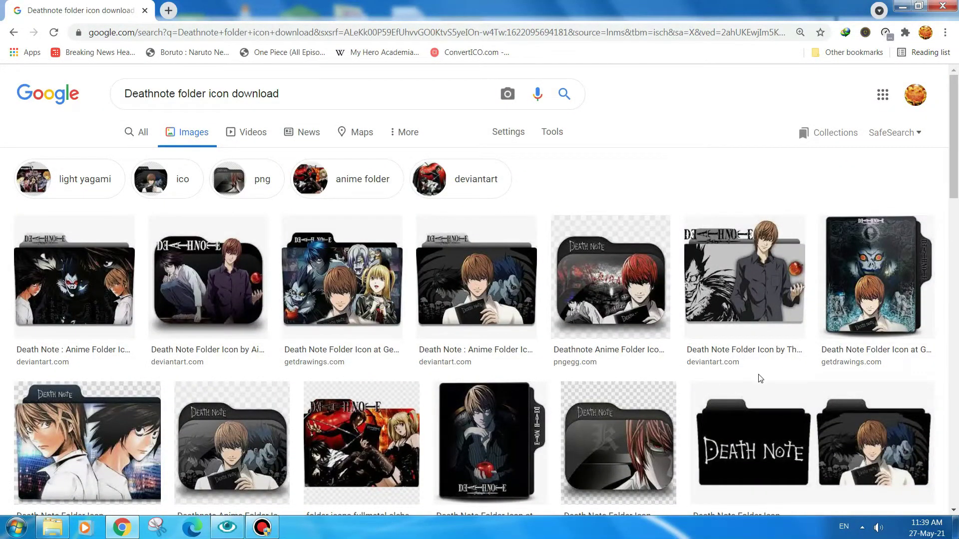
click(874, 274)
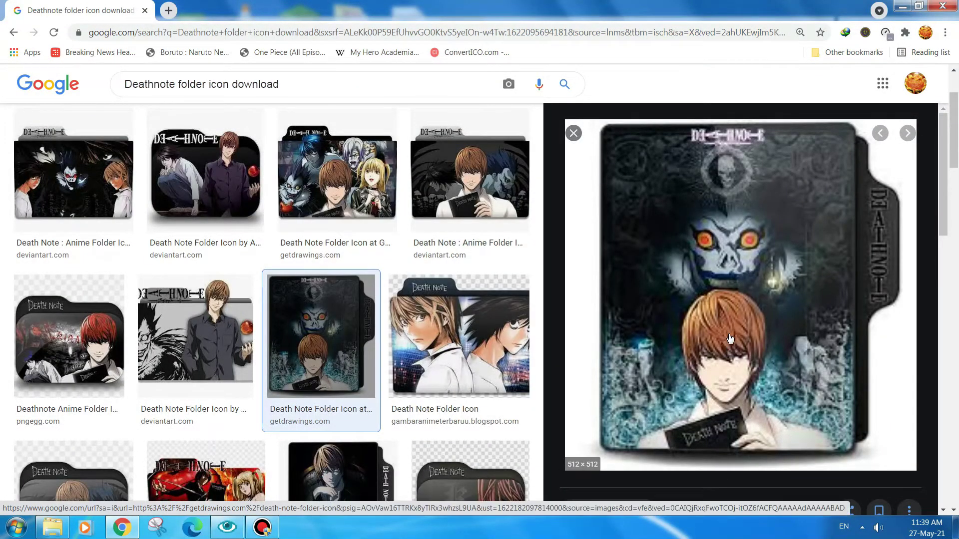
scroll(709, 330, down, 4)
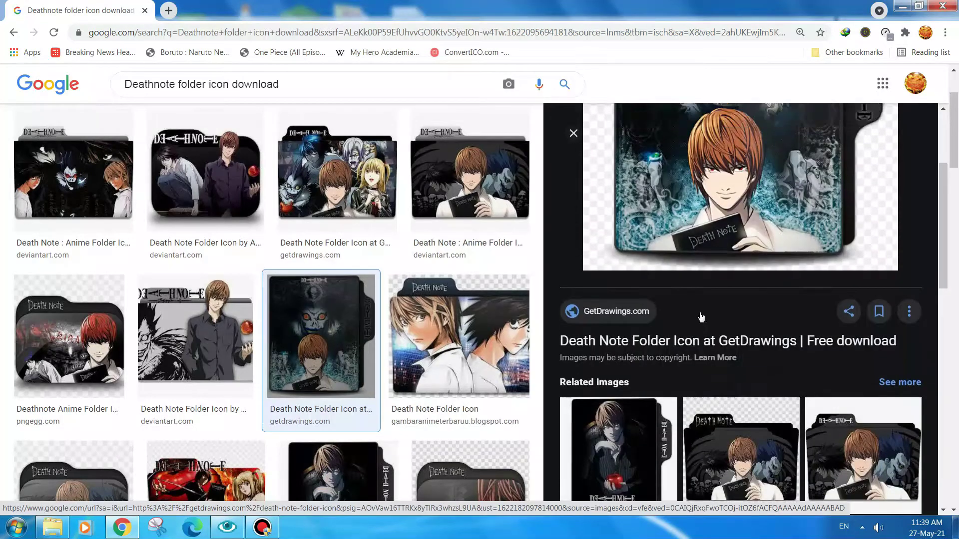
scroll(701, 317, up, 3)
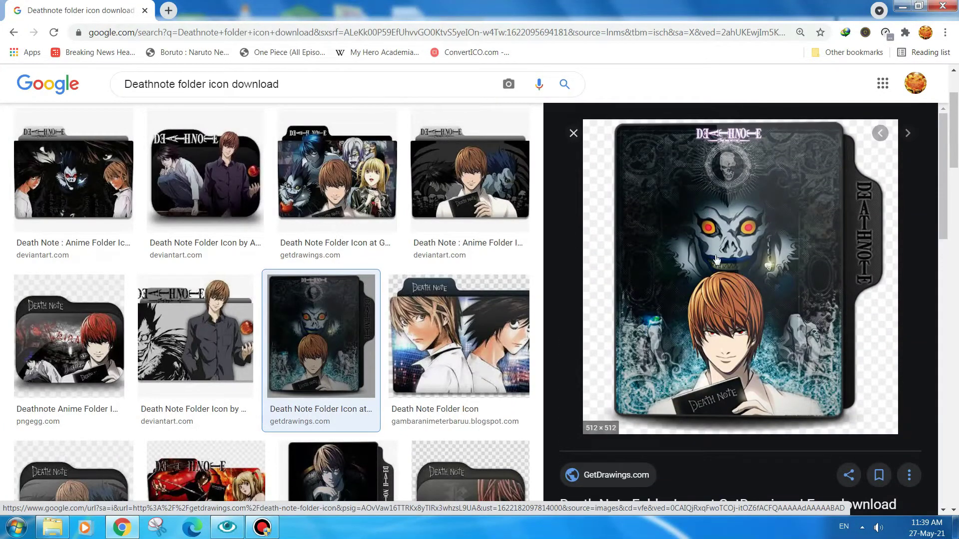
right_click(715, 221)
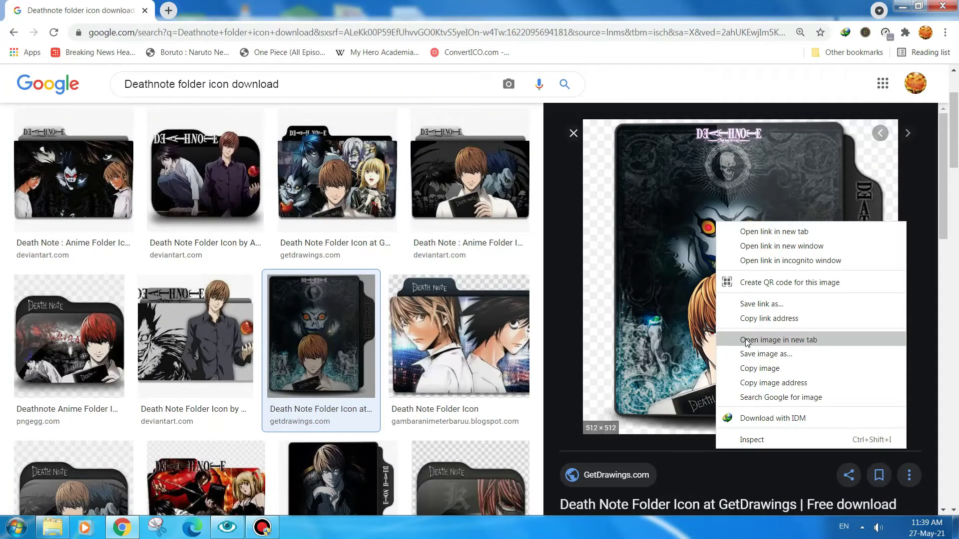
Open the full-size icon in a new tab and save it as Deathnote.png (PNG Image) in Music.
click(786, 340)
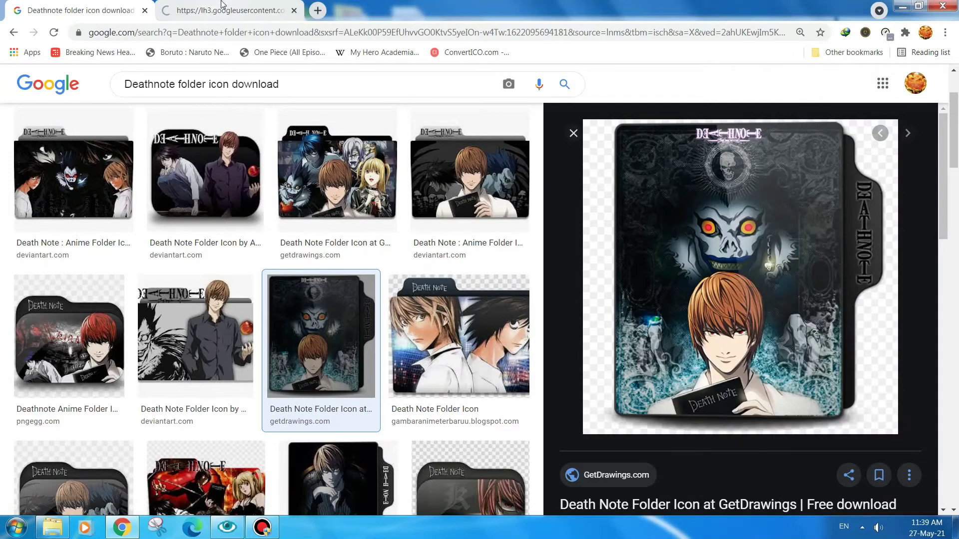
key(ctrl+Tab)
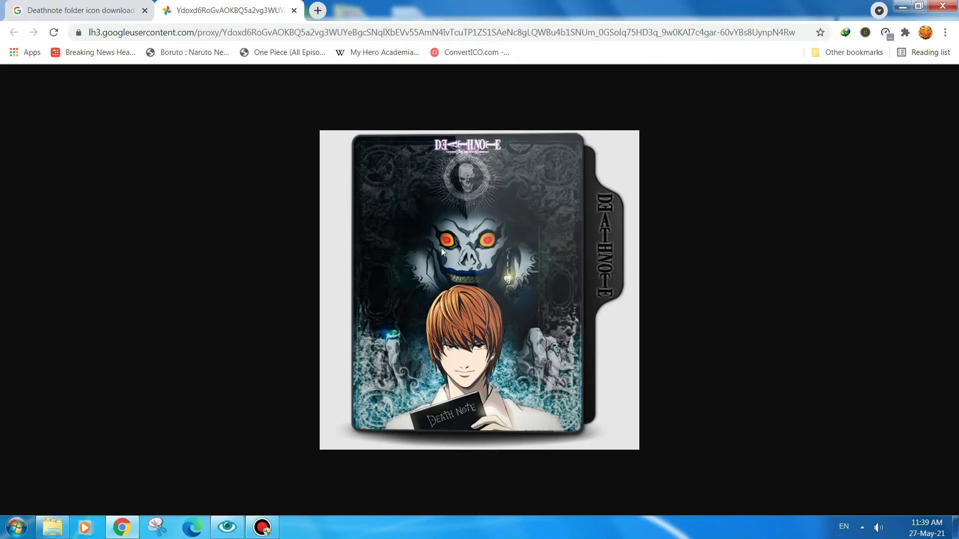
right_click(495, 239)
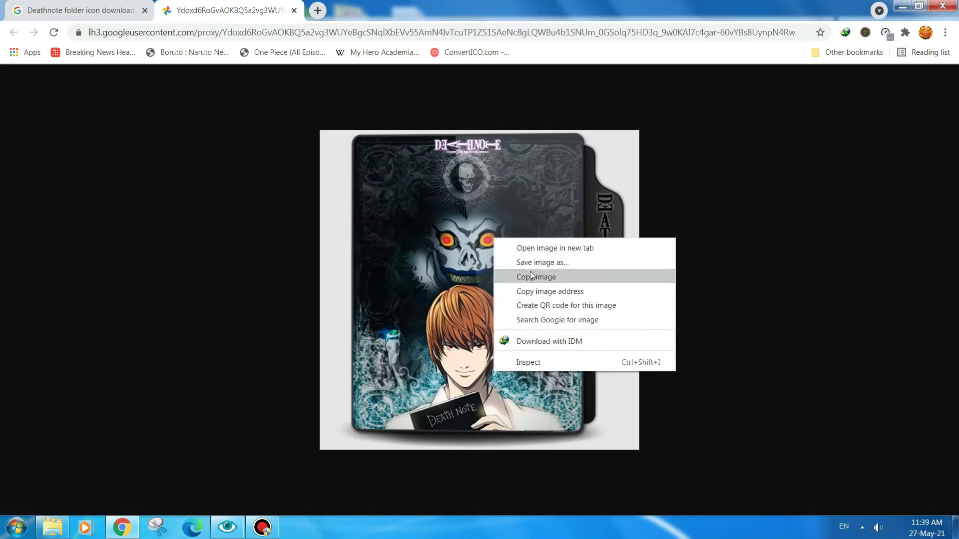
click(545, 263)
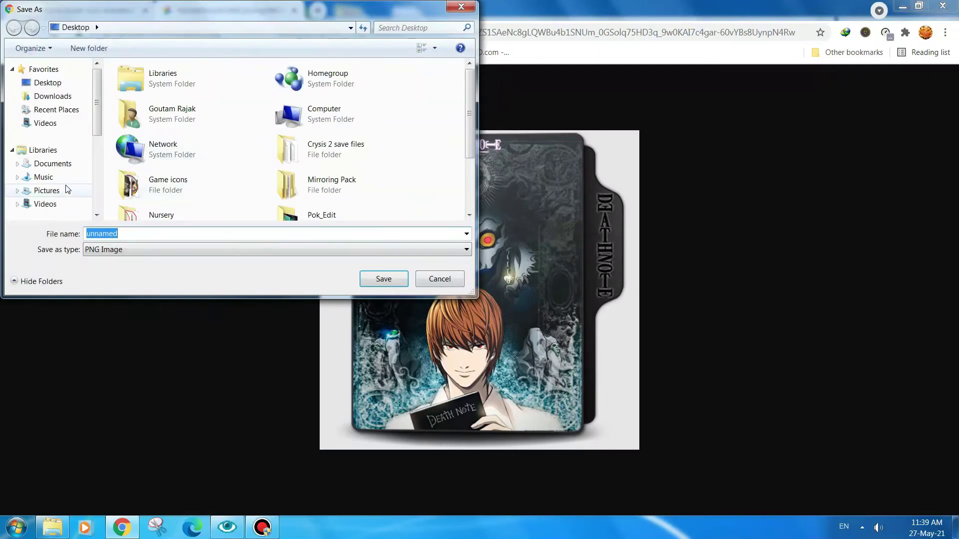
click(44, 177)
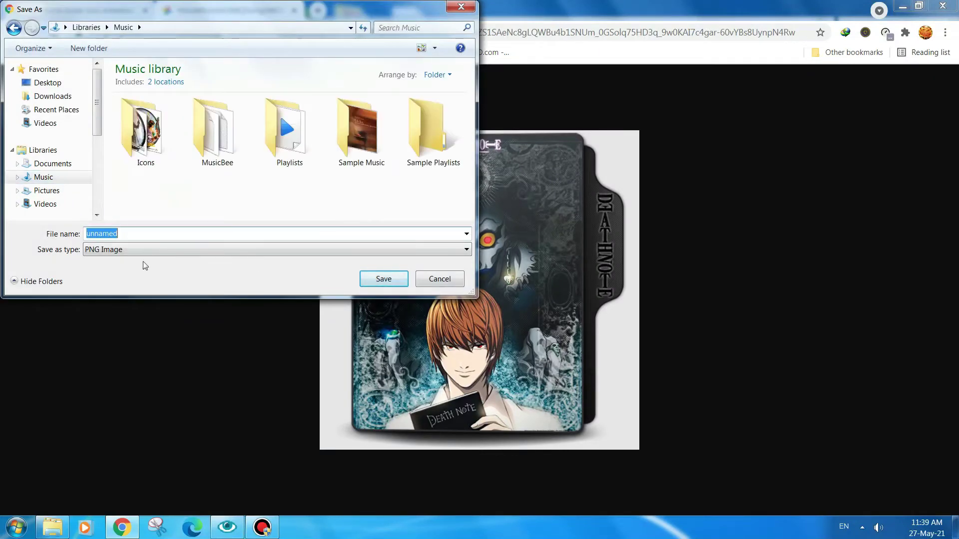
text(Deathnote)
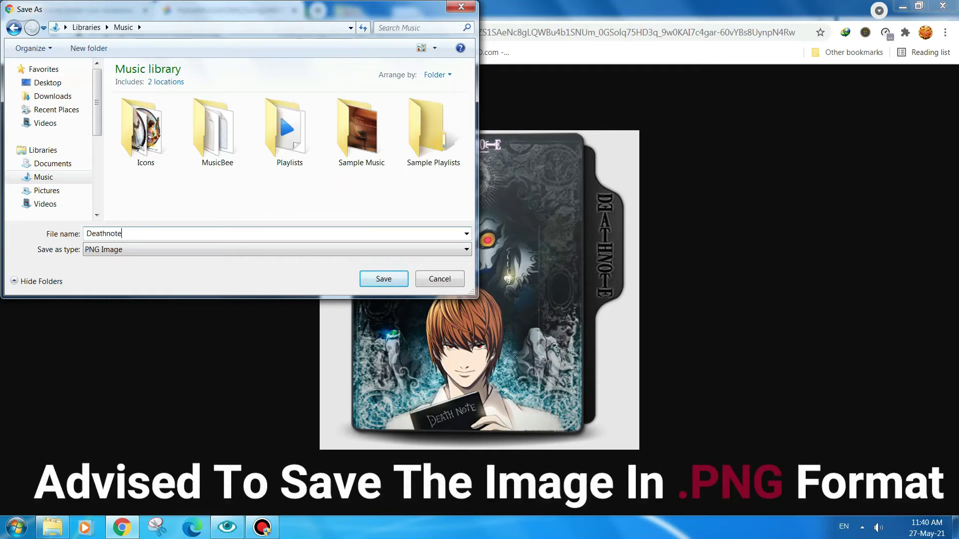
click(152, 250)
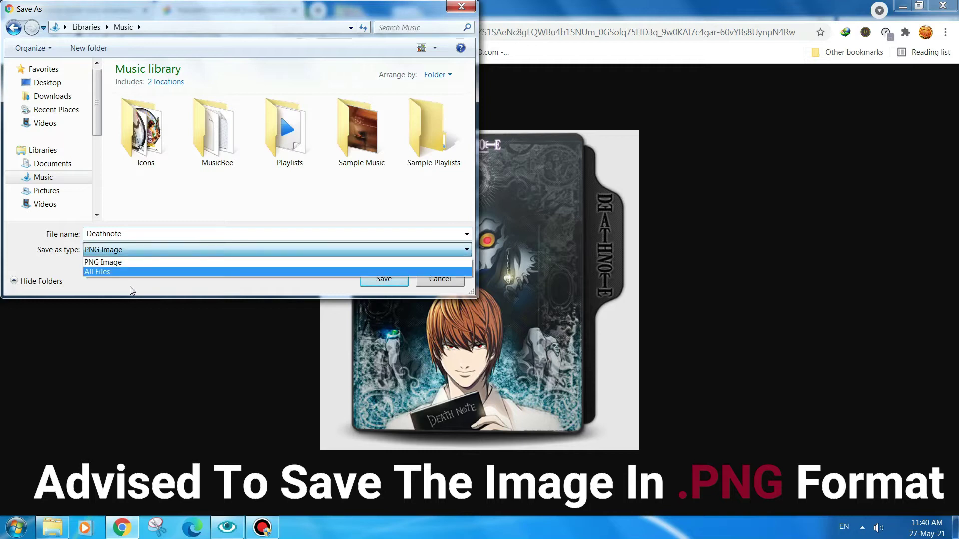
click(129, 265)
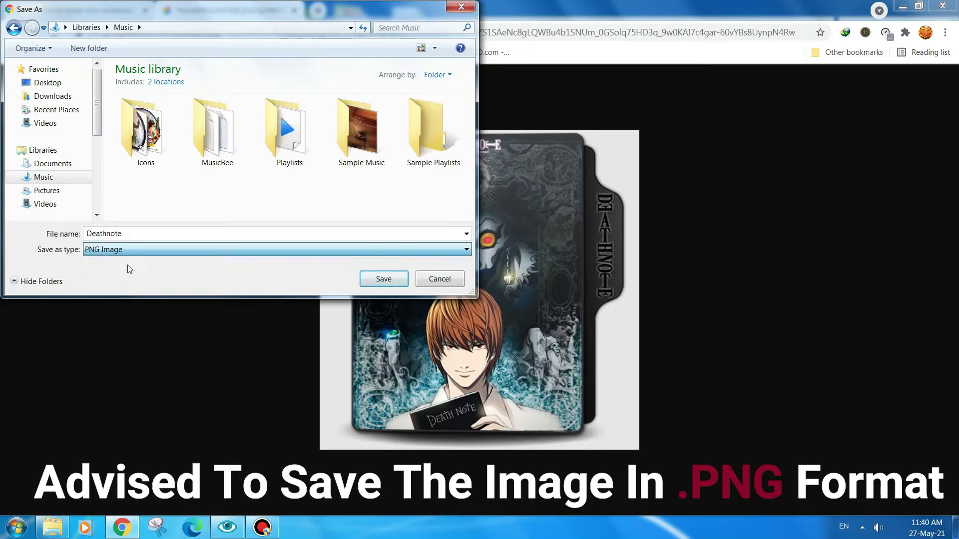
click(376, 280)
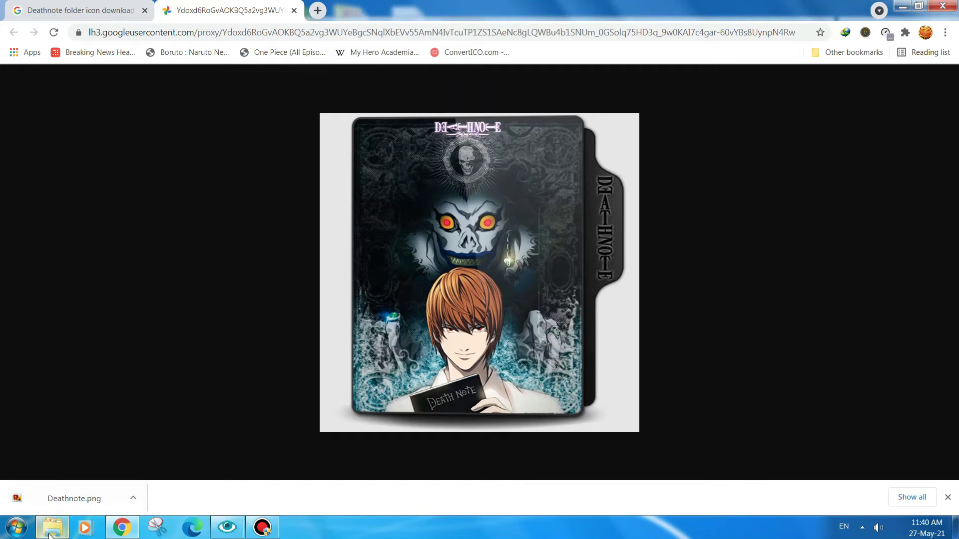
Close the image tabs and load the ConvertICO PNG-to-ICO converter in a new tab.
mouse_move(50, 534)
click(318, 11)
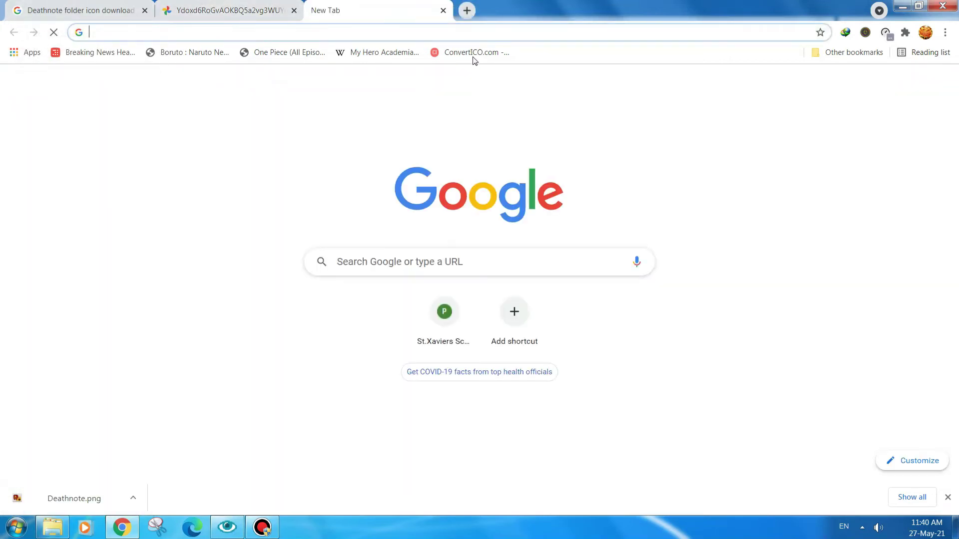
click(294, 11)
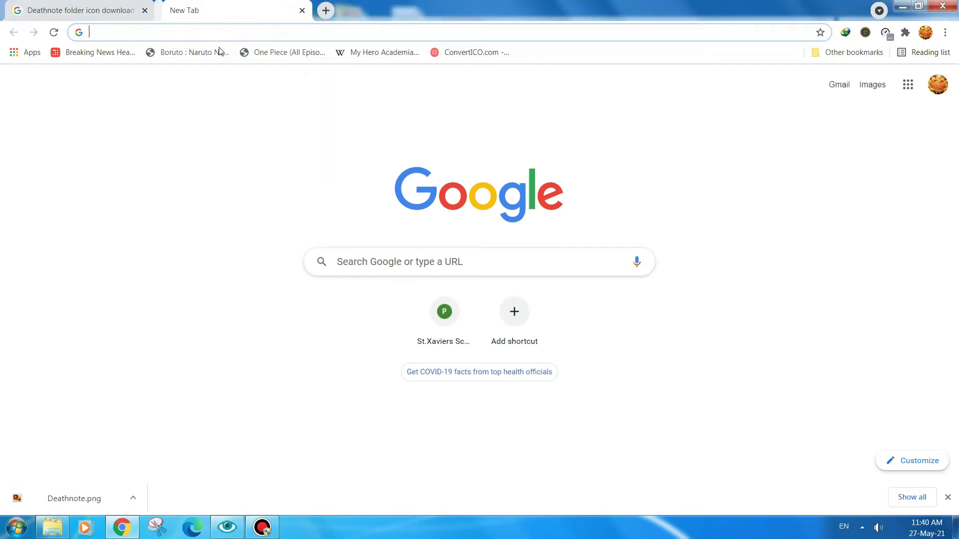
click(144, 10)
click(456, 53)
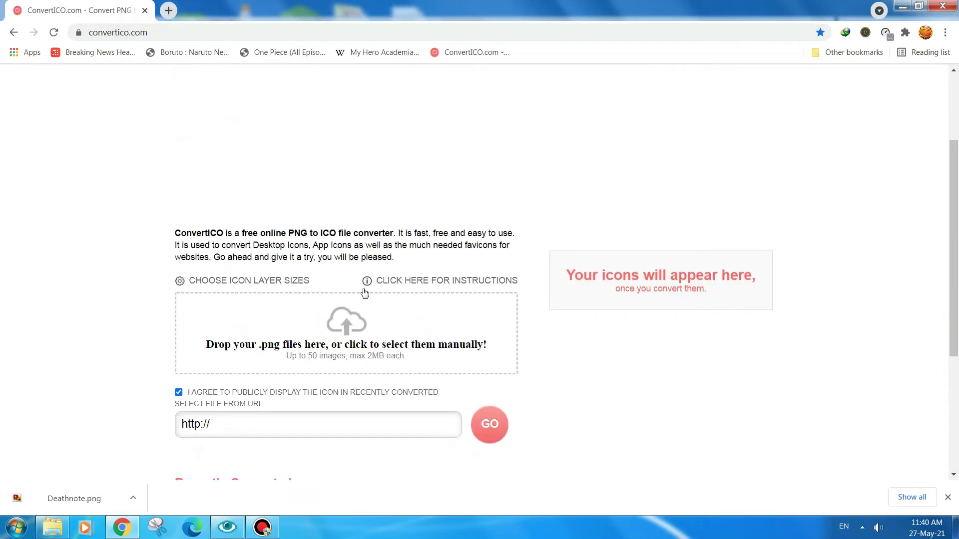
Upload Deathnote.png from Music to ConvertICO, download the converted icon, and close Chrome.
click(355, 322)
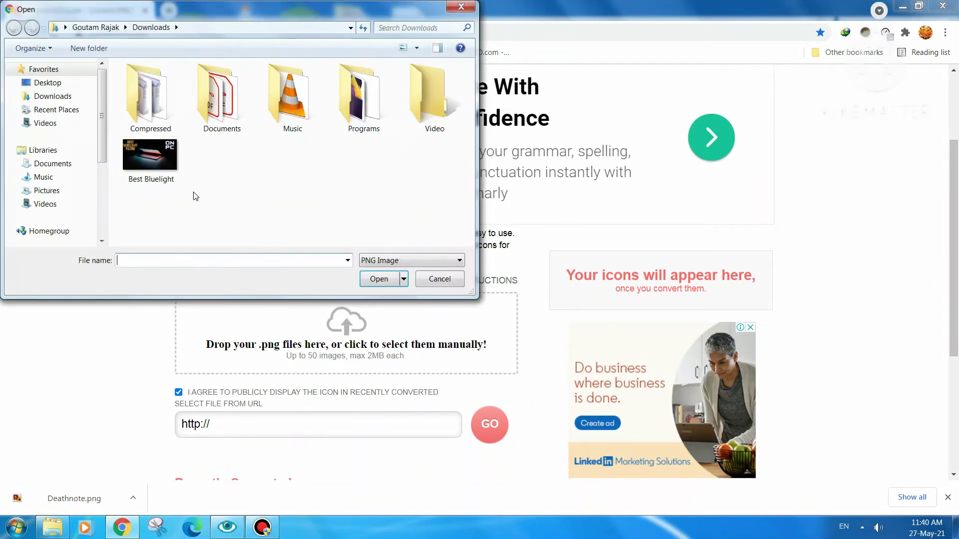
click(50, 177)
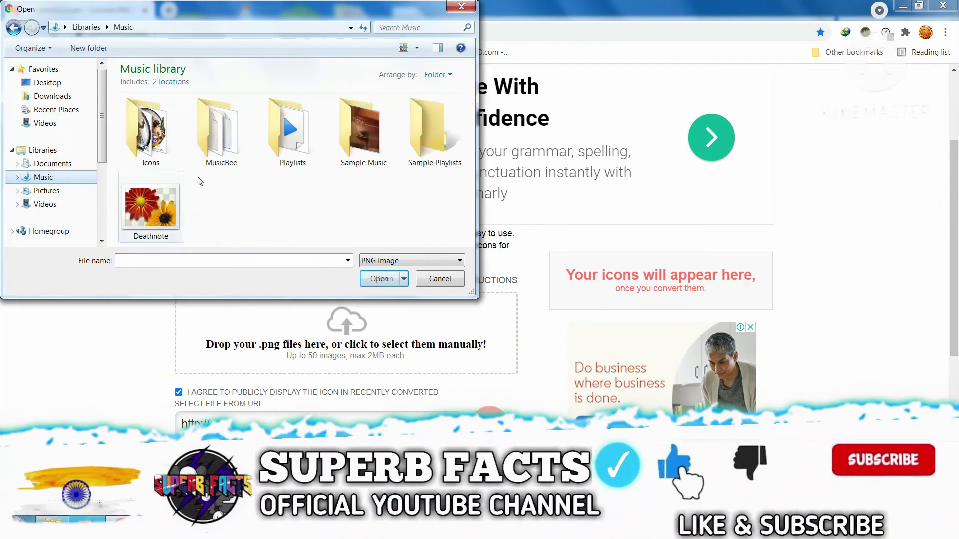
click(165, 209)
click(377, 278)
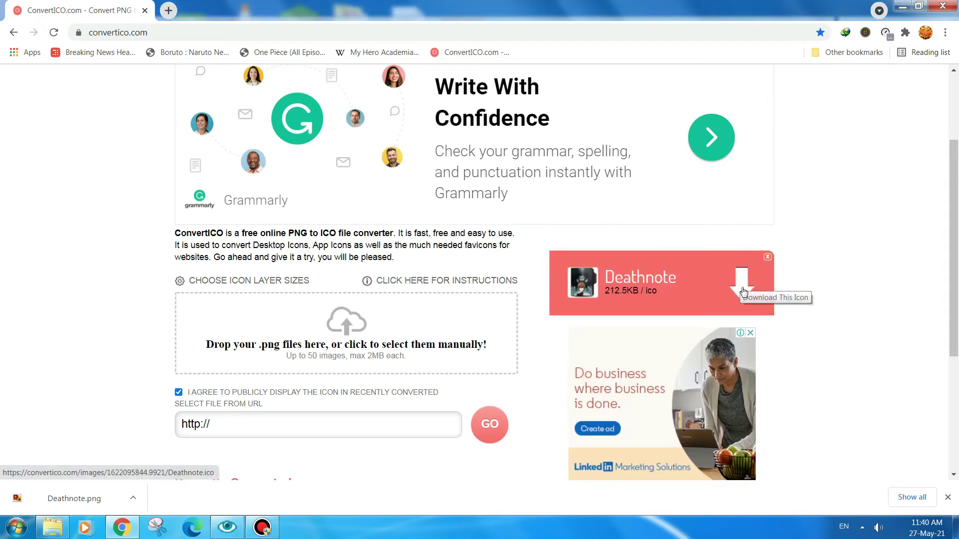
click(745, 286)
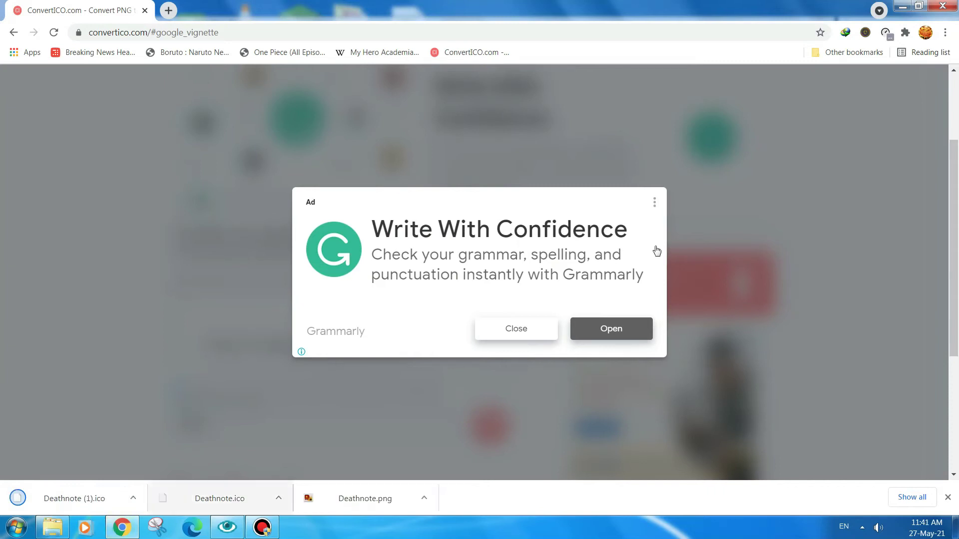
click(148, 10)
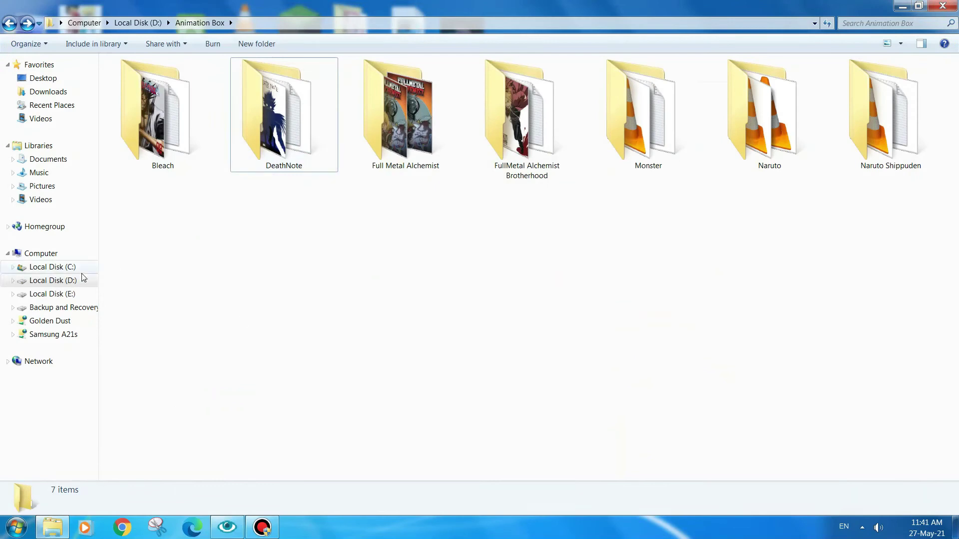
Cut the Deathnote icon in Downloads, then look through D:\Animation Box and the Music library.
click(69, 97)
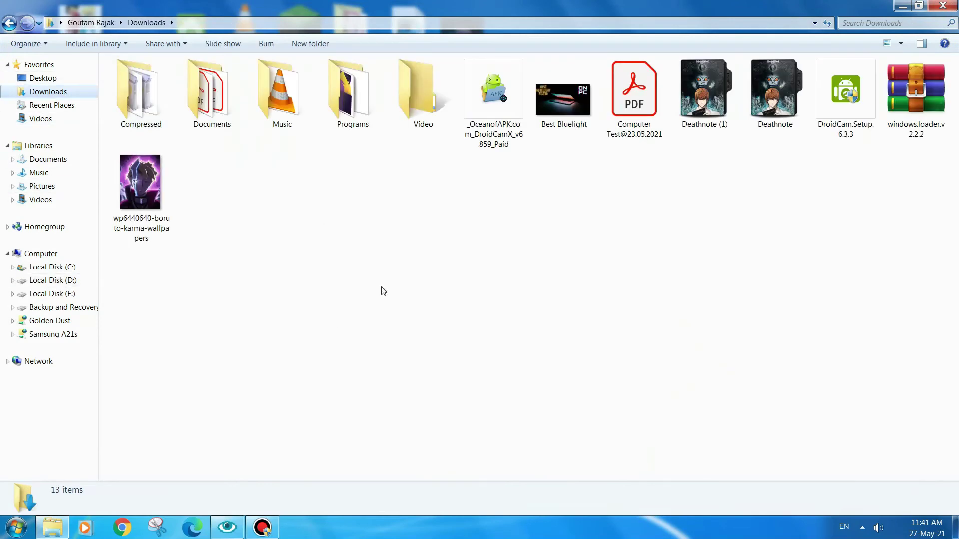
click(769, 94)
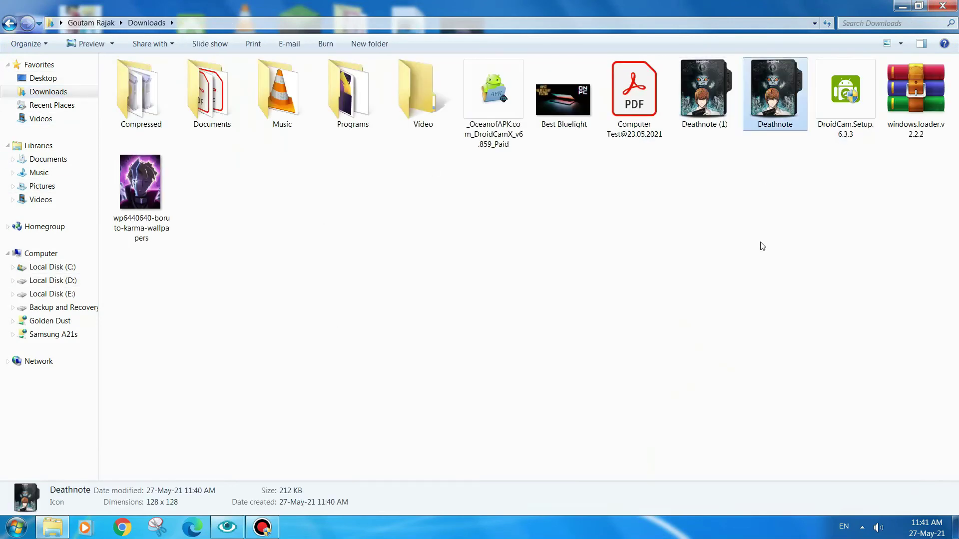
key(ctrl+x)
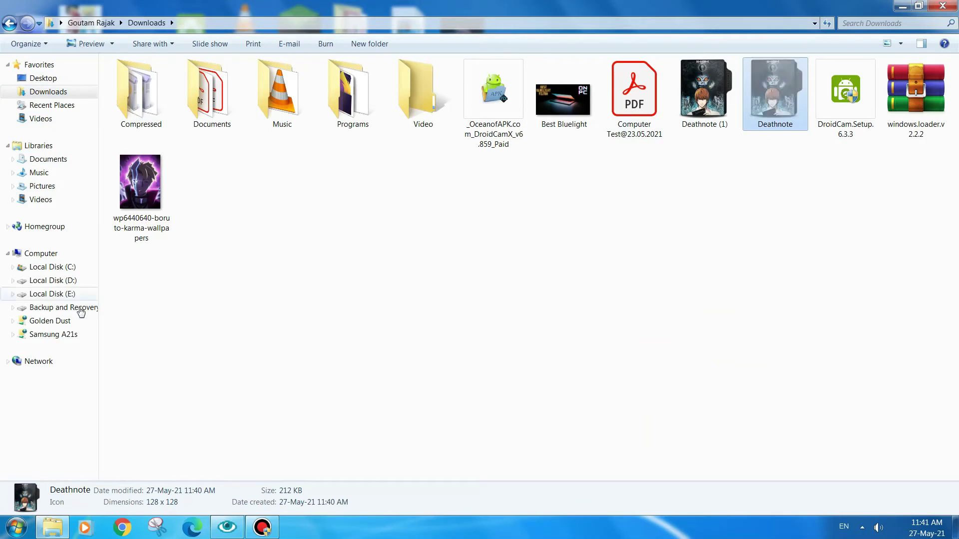
click(74, 281)
double_click(150, 110)
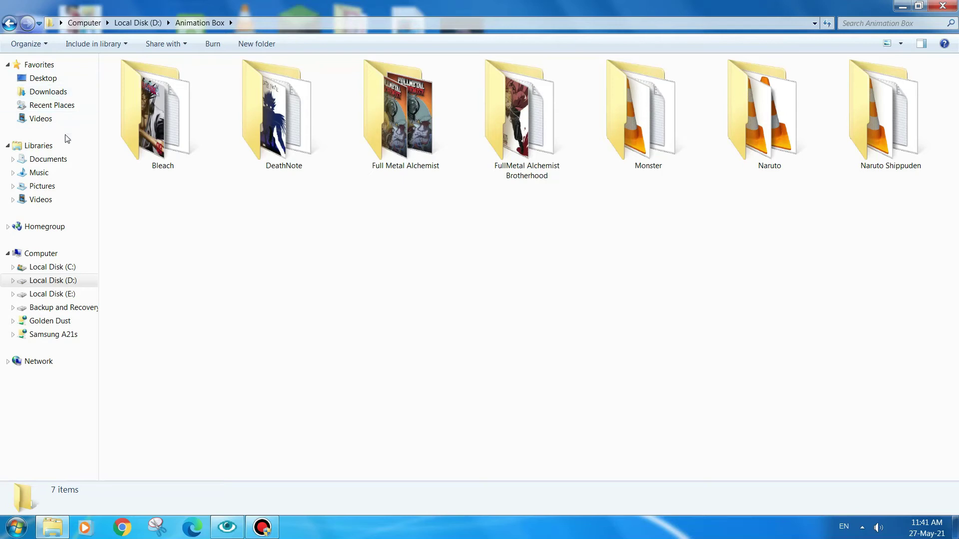
click(62, 175)
click(462, 150)
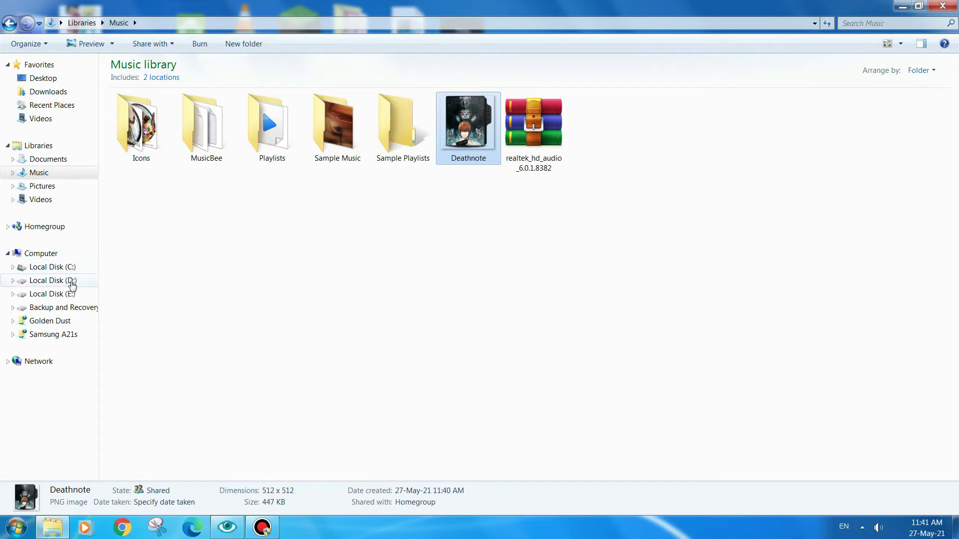
Back in Downloads, confirm the Deathnote file's Properties show type Icon (.ico).
click(48, 92)
click(695, 95)
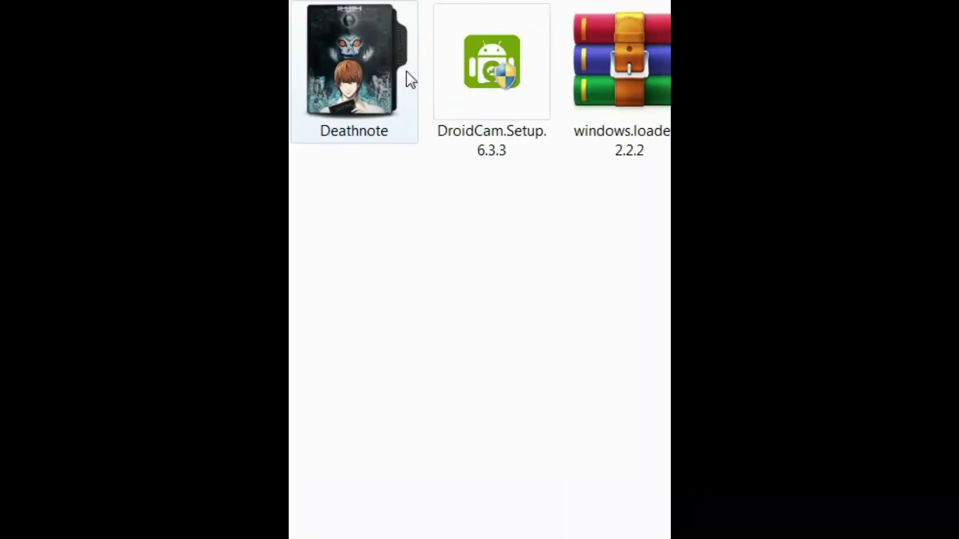
double_click(318, 53)
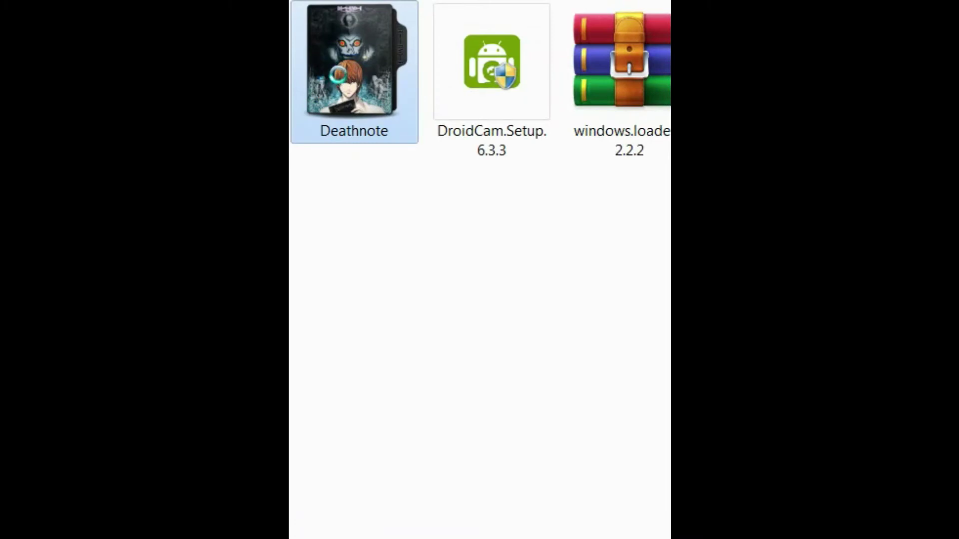
right_click(339, 78)
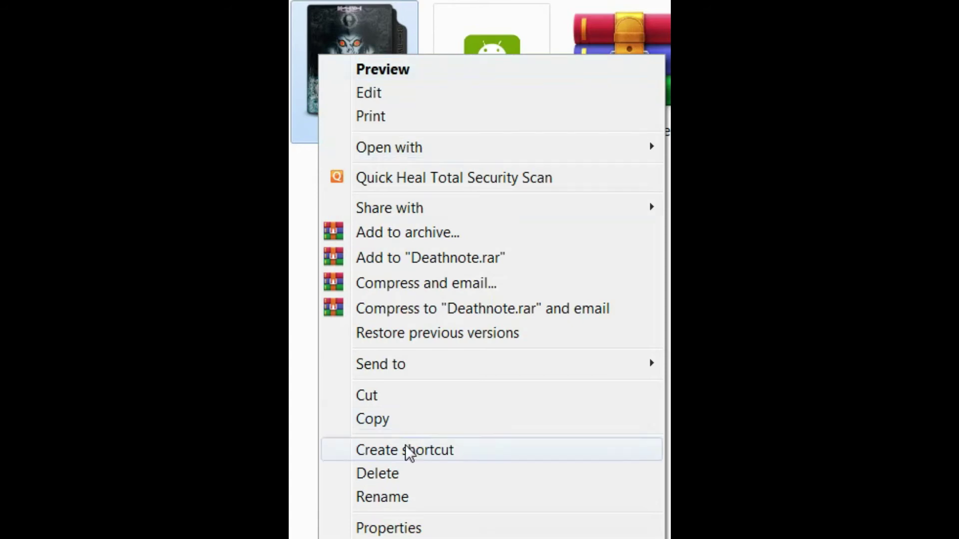
click(407, 527)
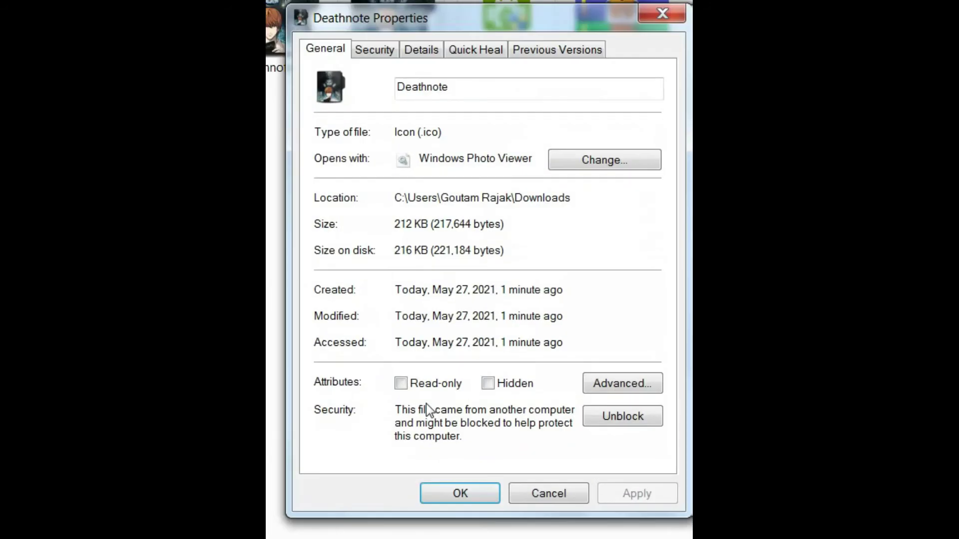
drag(395, 131, 458, 128)
click(458, 128)
click(660, 15)
right_click(764, 85)
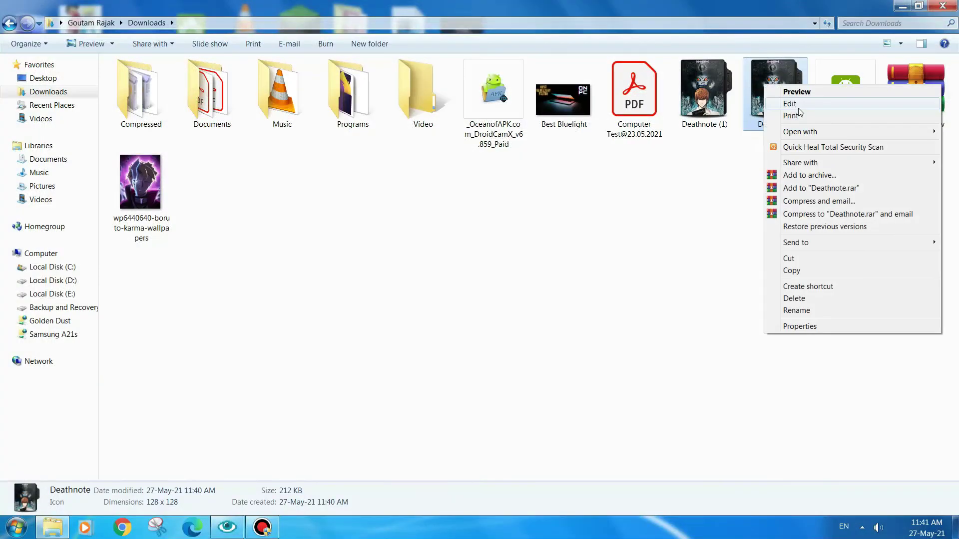
Cut the Deathnote icon and paste it into D:\Animation Box\DeathNote, then return to Animation Box.
click(809, 258)
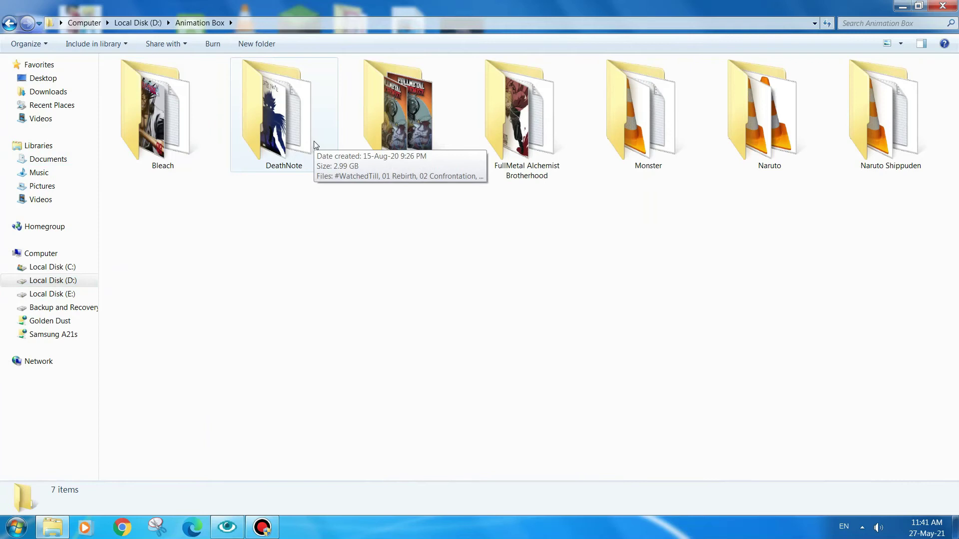
click(314, 145)
double_click(314, 143)
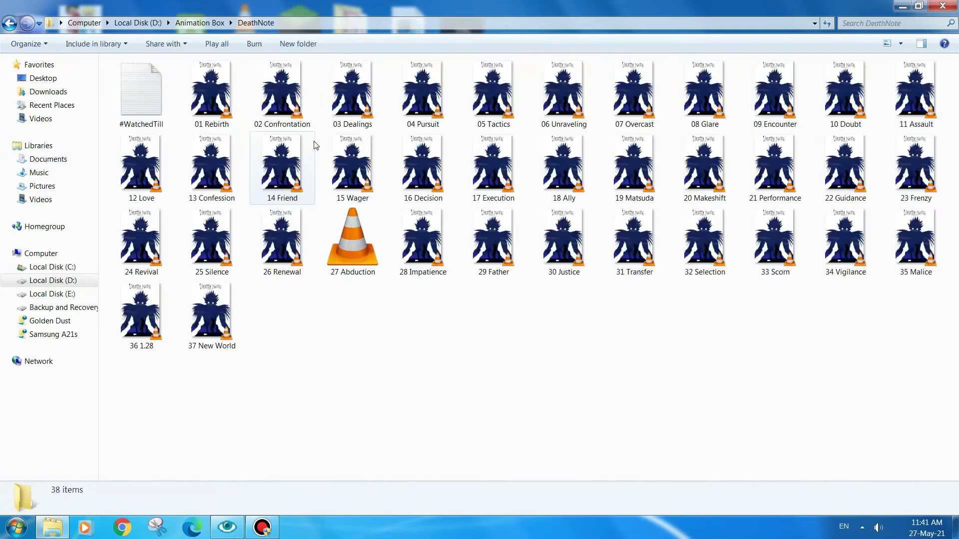
right_click(317, 324)
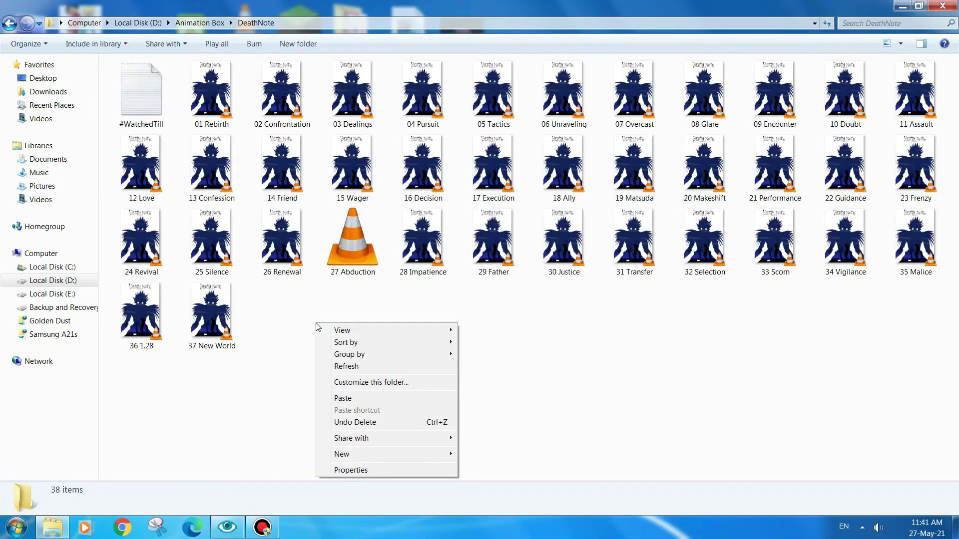
click(343, 399)
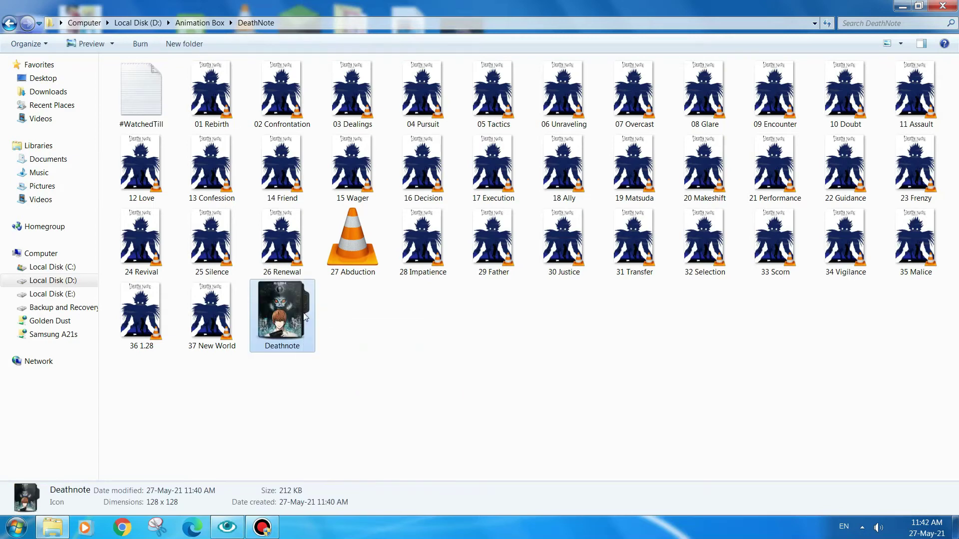
click(401, 323)
key(BackSpace)
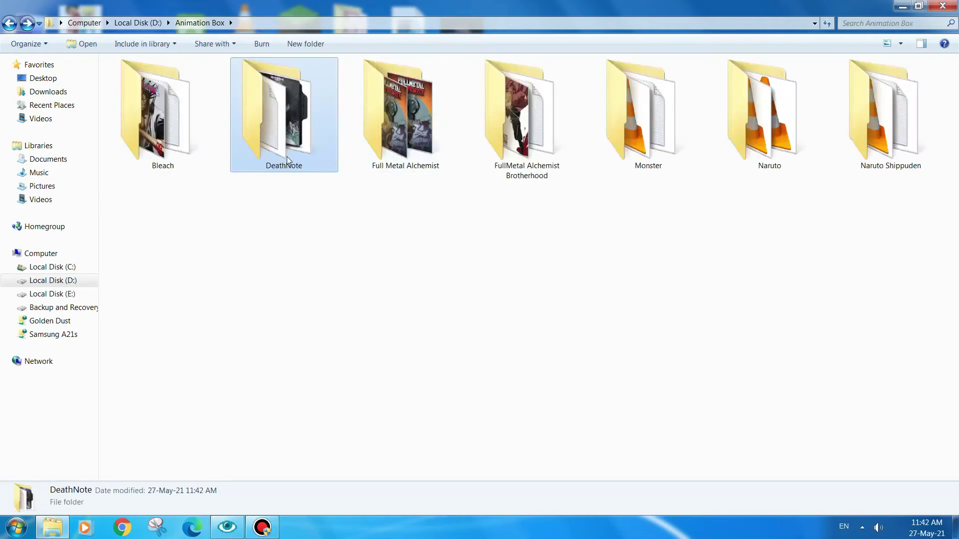
Open the DeathNote folder's Properties, Customize tab, and its Change Icon chooser.
right_click(288, 160)
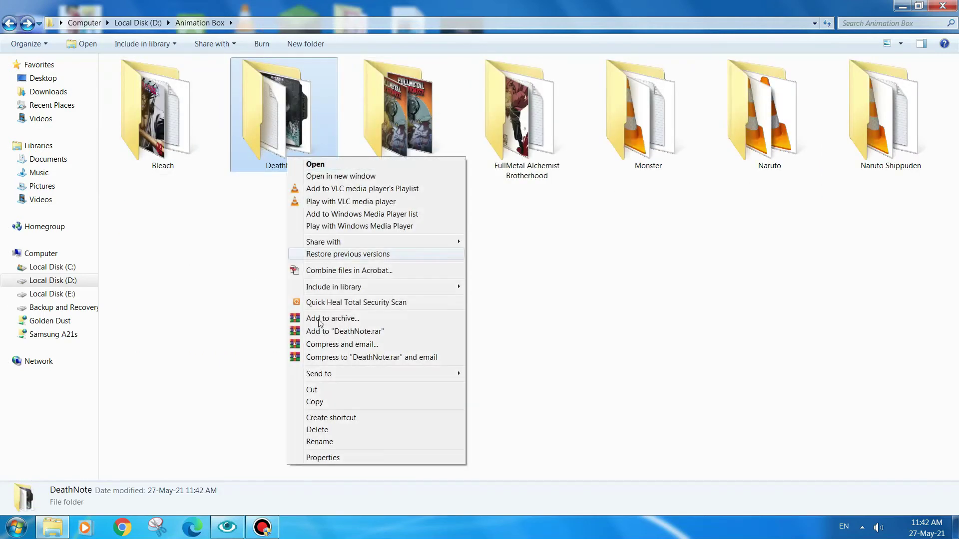
click(321, 456)
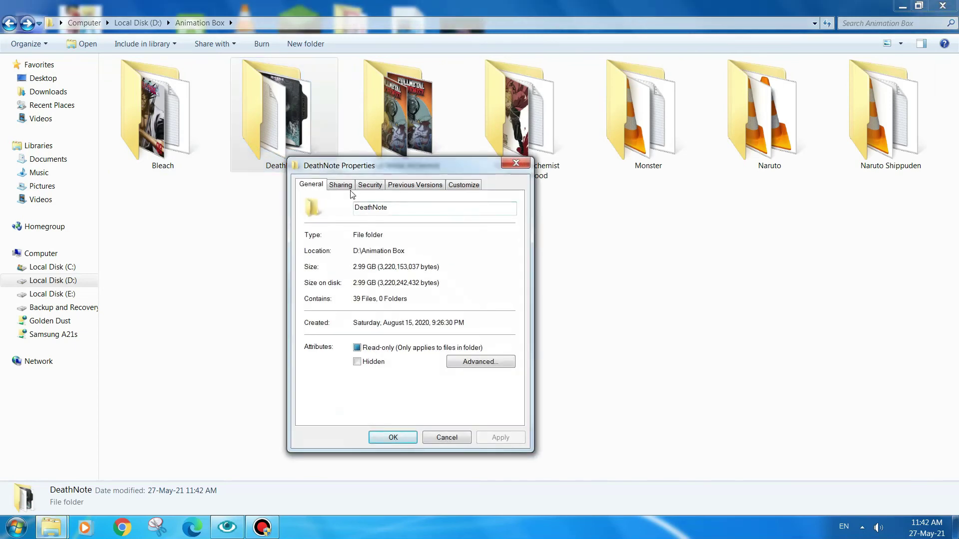
click(464, 186)
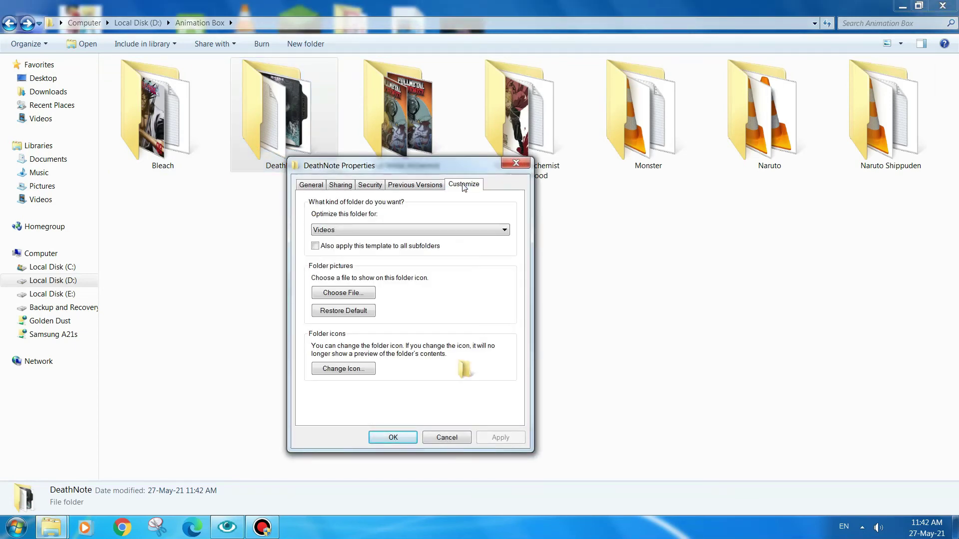
click(358, 371)
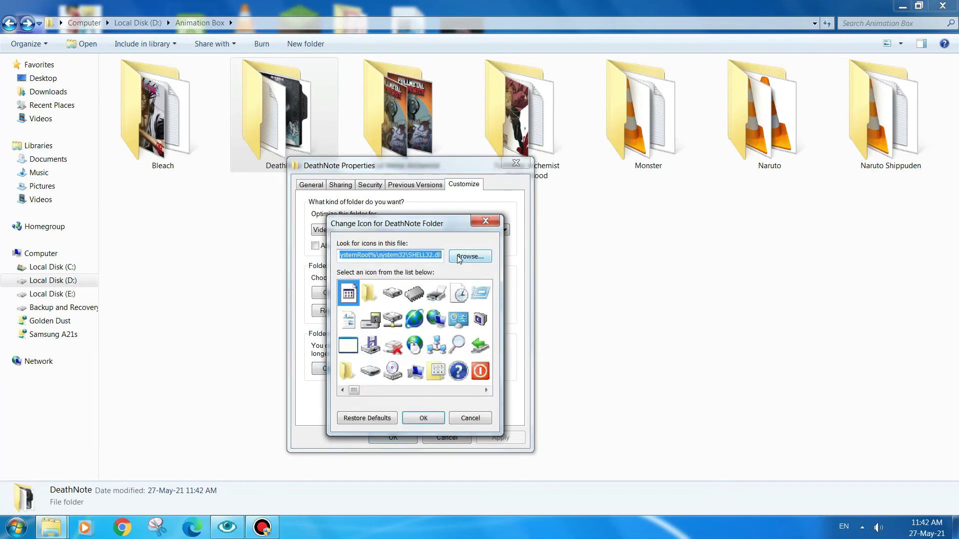
Pick D:\Animation Box\DeathNote\Deathnote.ico as the folder icon and confirm both dialogs.
click(458, 257)
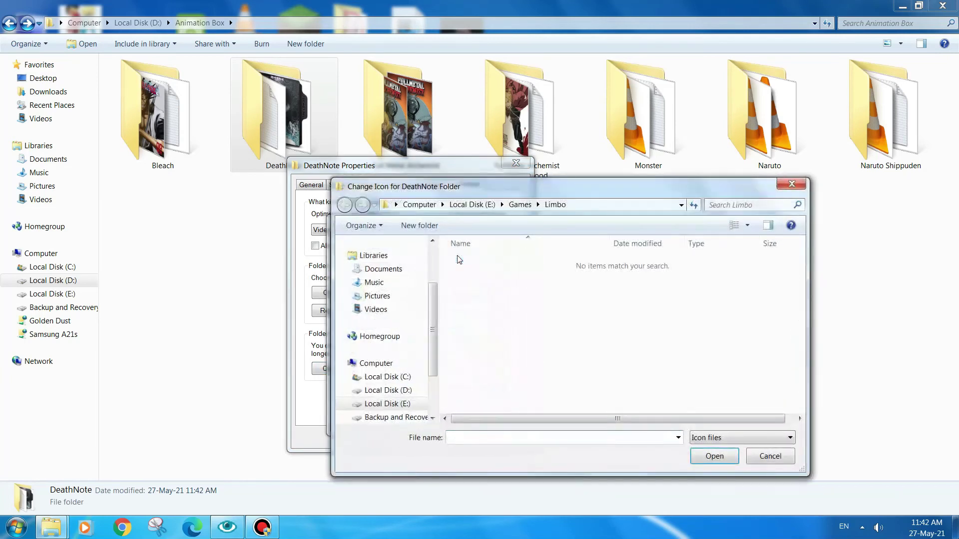
click(388, 390)
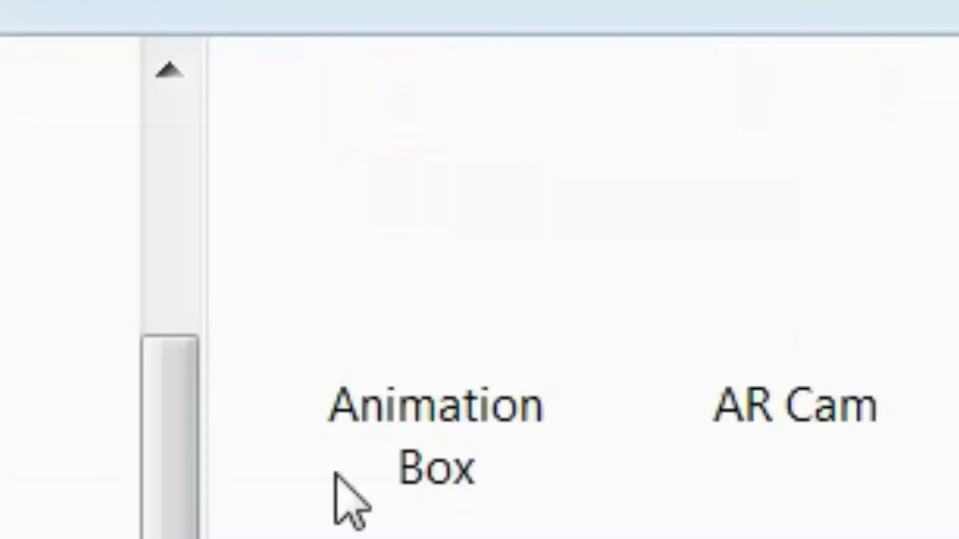
double_click(469, 272)
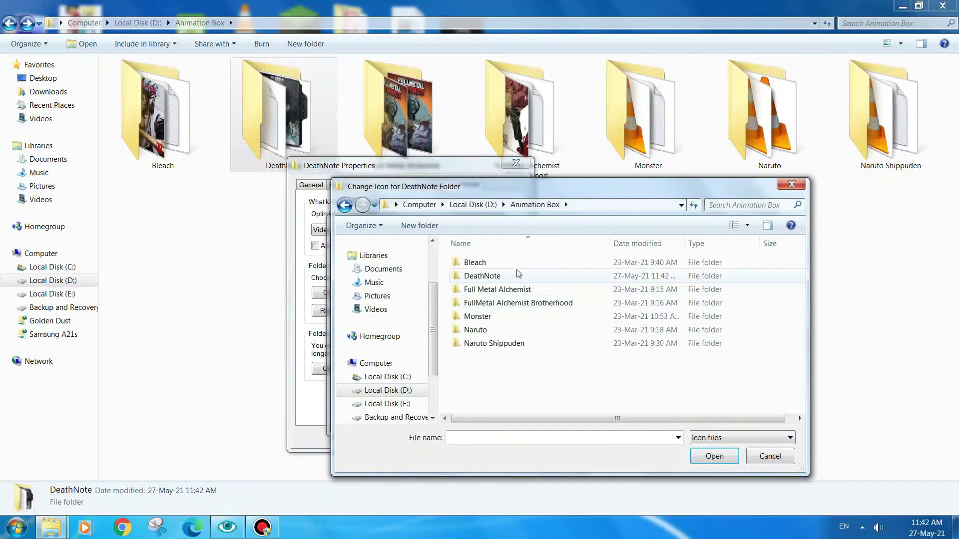
double_click(517, 273)
click(480, 280)
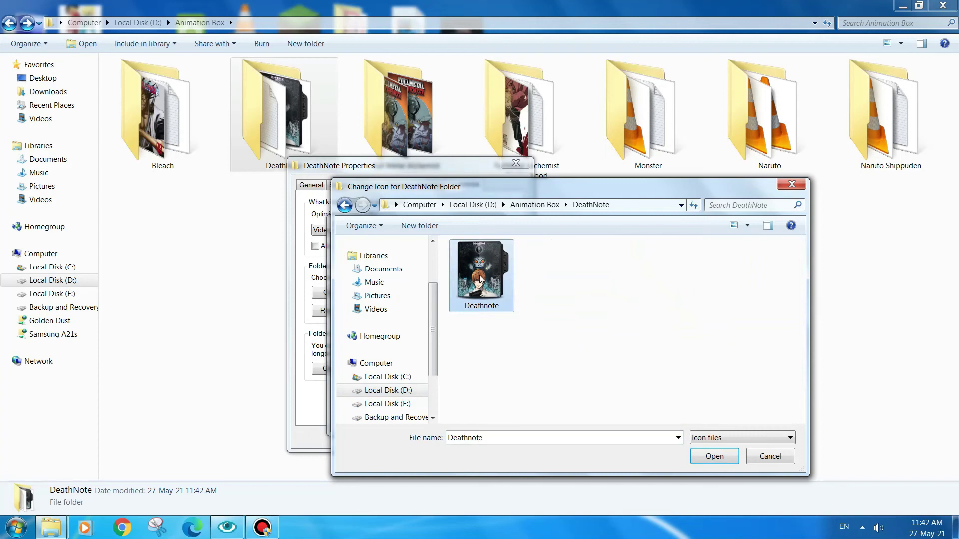
click(717, 459)
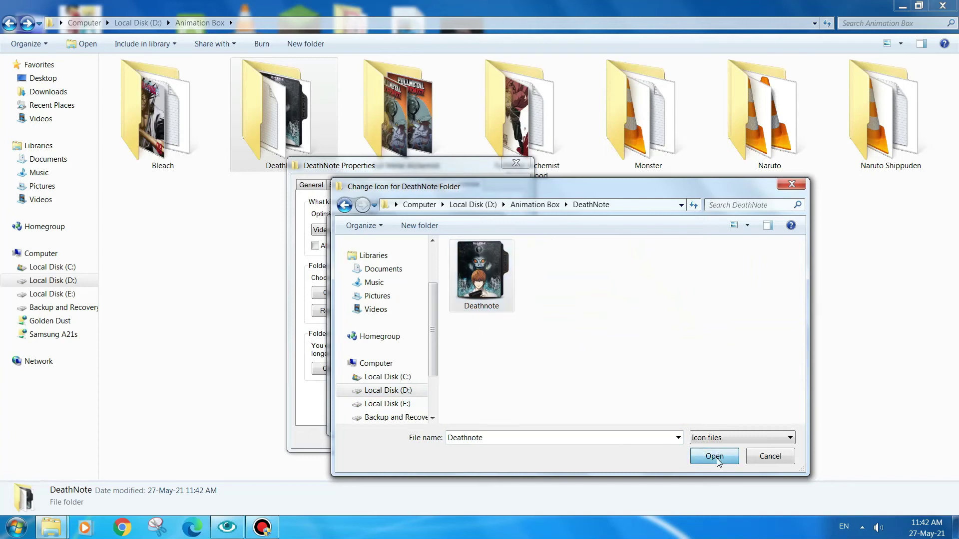
click(430, 417)
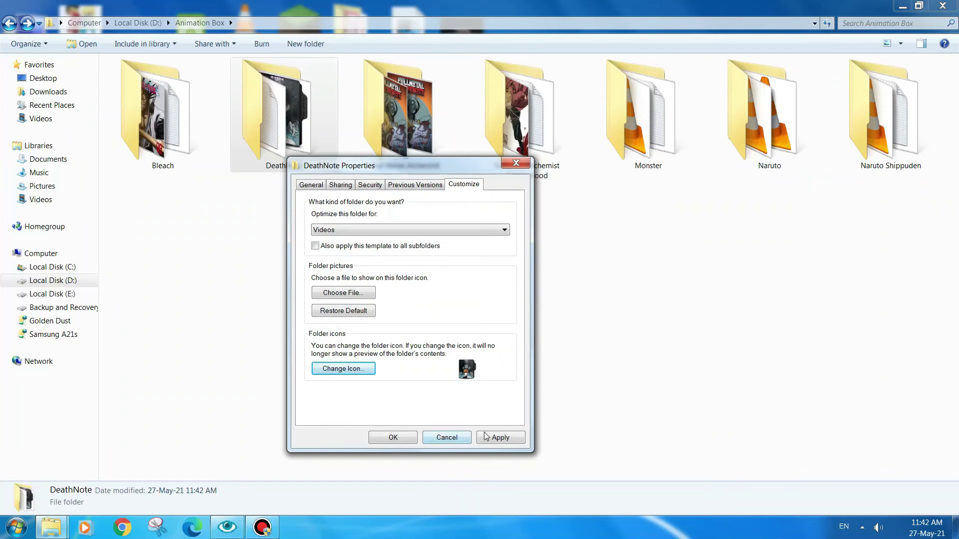
click(393, 438)
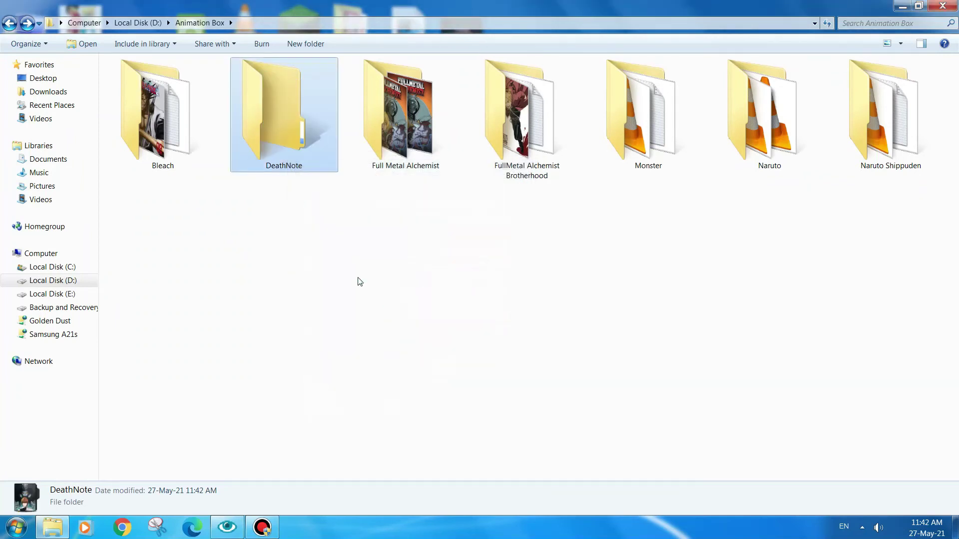
Refresh Animation Box so DeathNote shows its new icon, then open the folder.
right_click(298, 236)
click(325, 274)
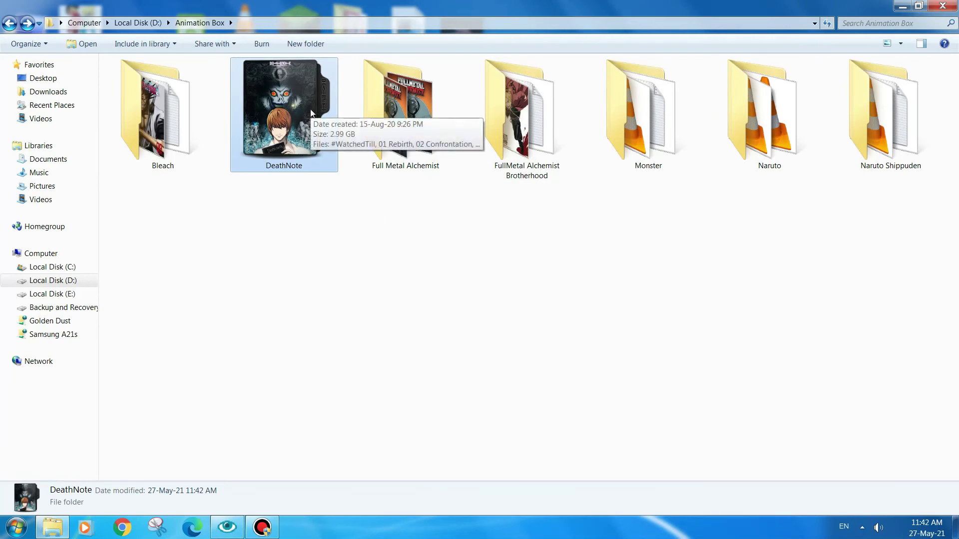
double_click(311, 112)
Give the Deathnote.ico file inside DeathNote the Hidden attribute.
right_click(273, 301)
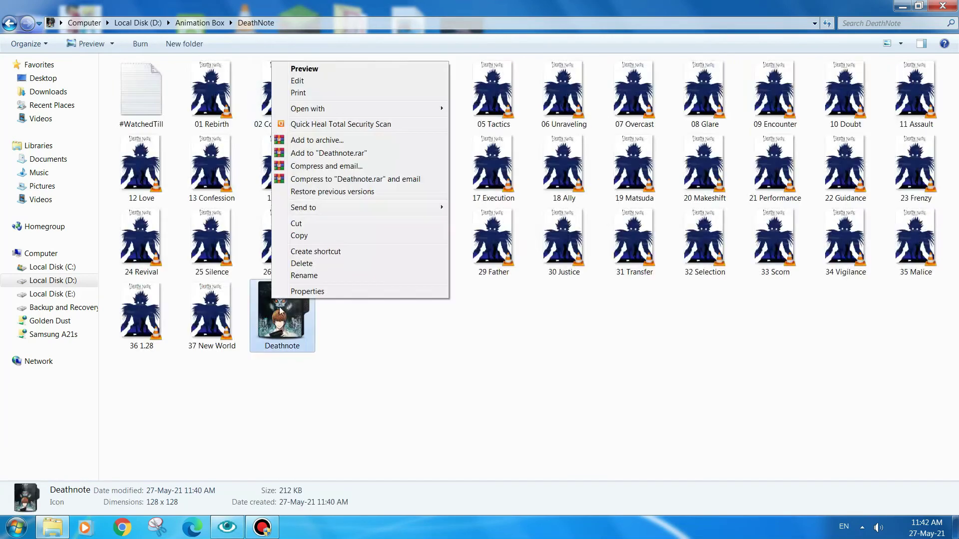
click(307, 292)
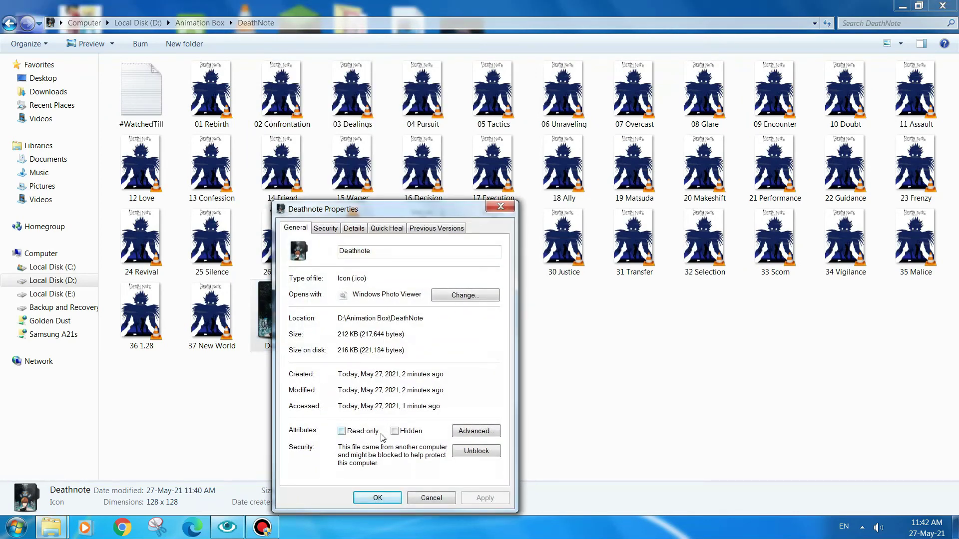
click(395, 431)
click(477, 498)
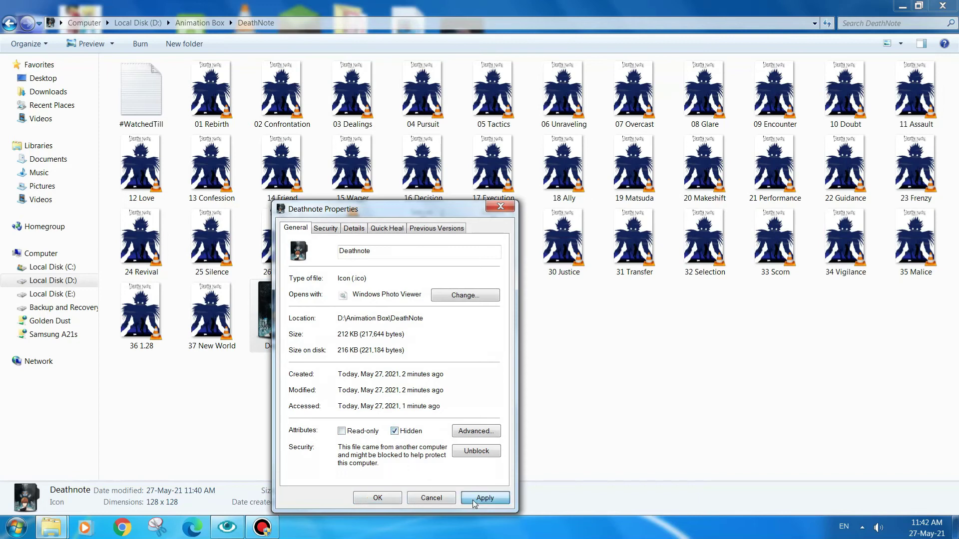
click(500, 208)
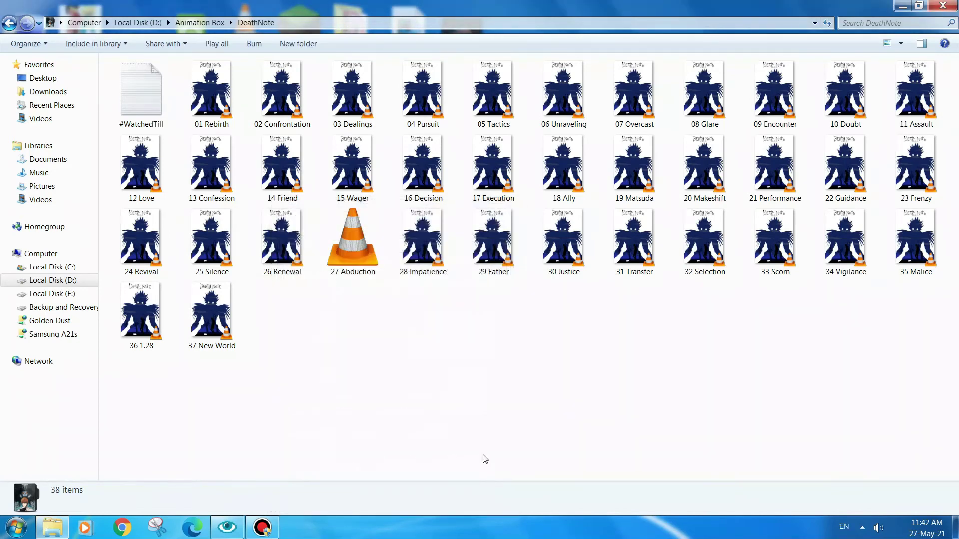
click(304, 25)
Open D:\Animation Box\DeathNote\desktop.ini through the address bar.
click(207, 20)
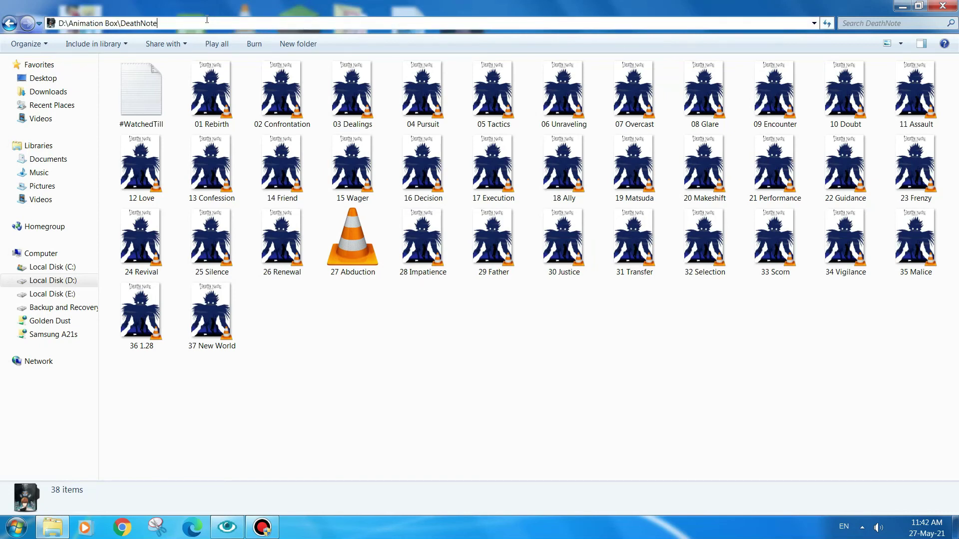
text(\)
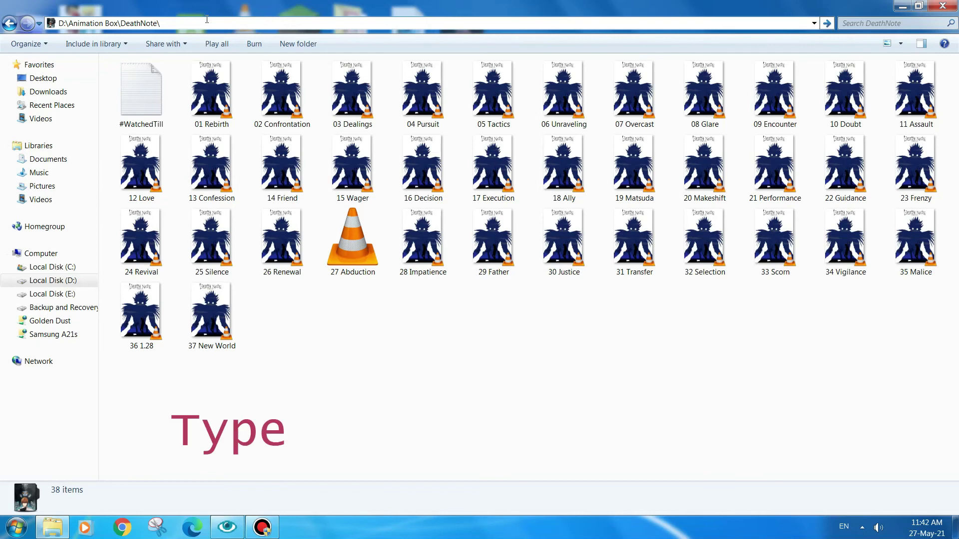
text(desktop.ini)
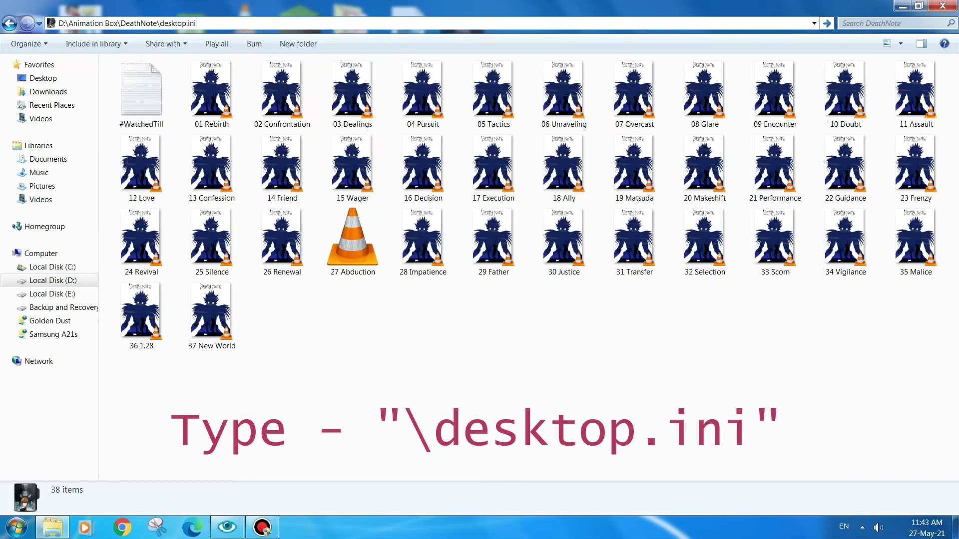
key(Return)
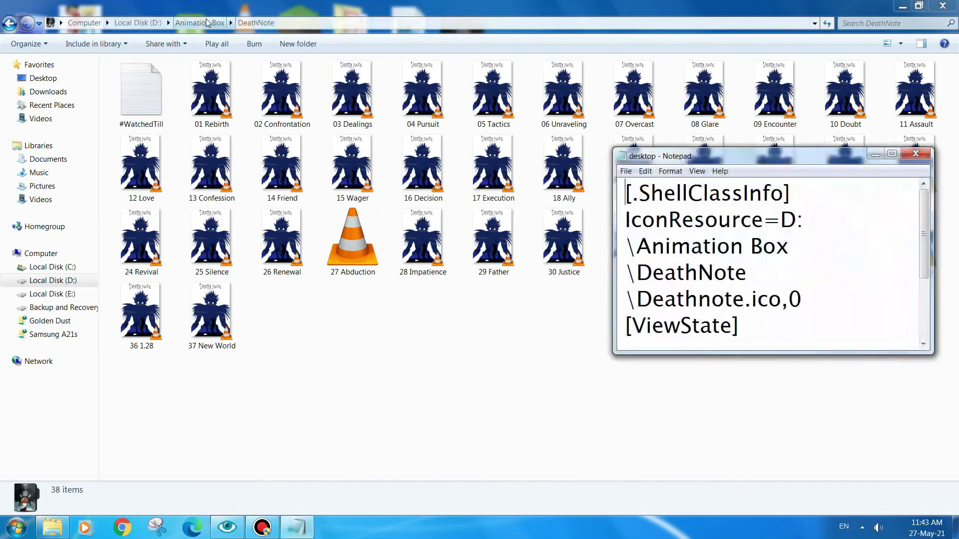
Remove 'D:\Animation Box\DeathNote\' from the IconResource line, leaving Deathnote.ico,0.
click(892, 151)
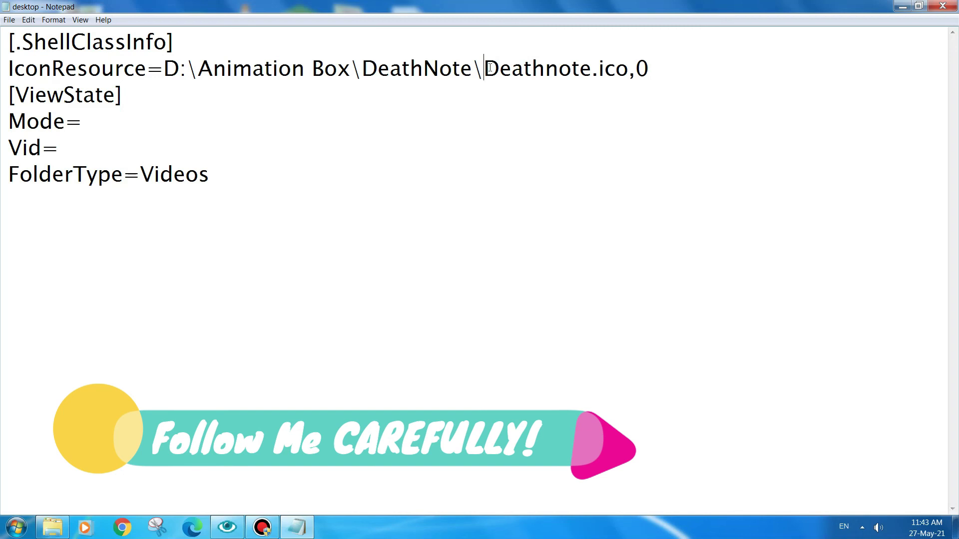
drag(486, 68, 702, 94)
click(516, 71)
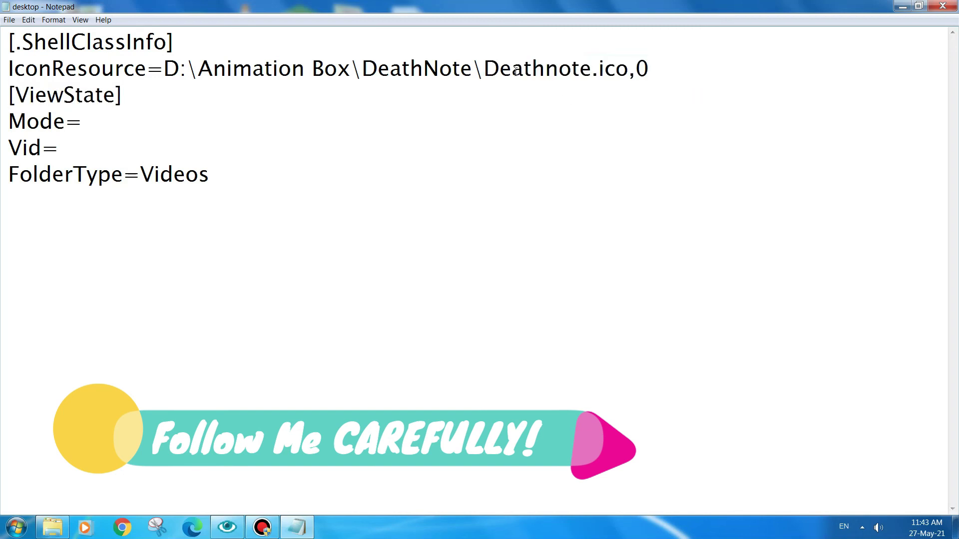
shift+click(484, 67)
drag(483, 66, 166, 55)
key(Delete)
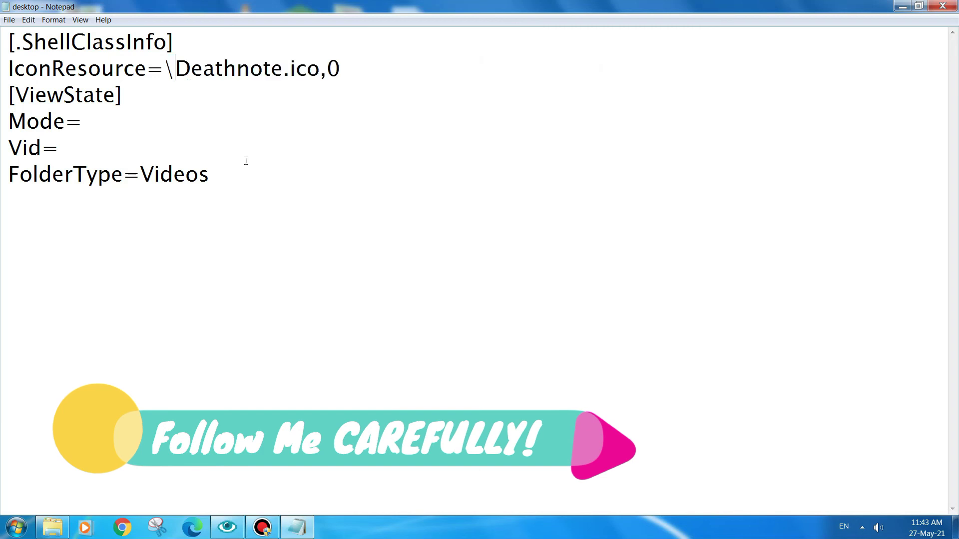
key(Delete)
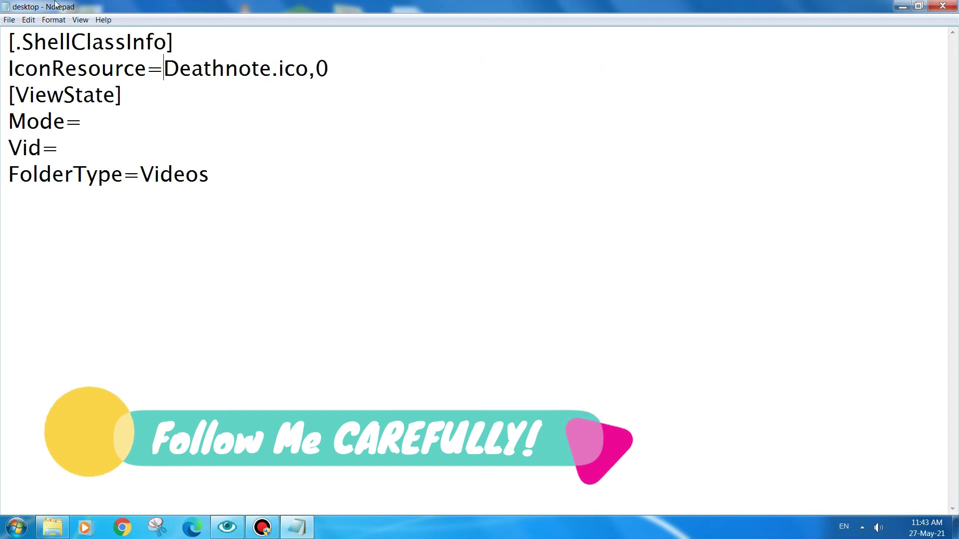
Save desktop.ini and close Notepad.
click(9, 20)
click(43, 60)
click(942, 6)
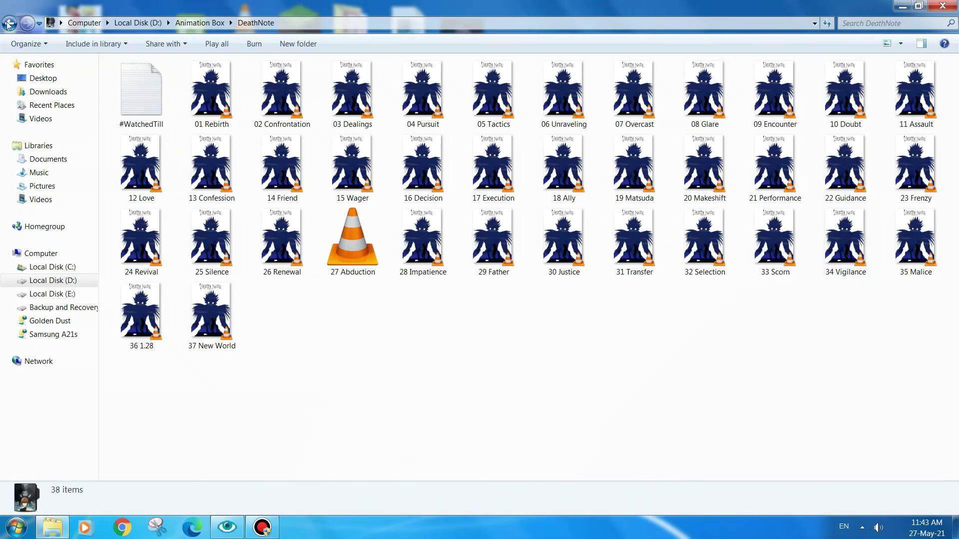
click(9, 23)
right_click(514, 281)
click(549, 324)
right_click(560, 321)
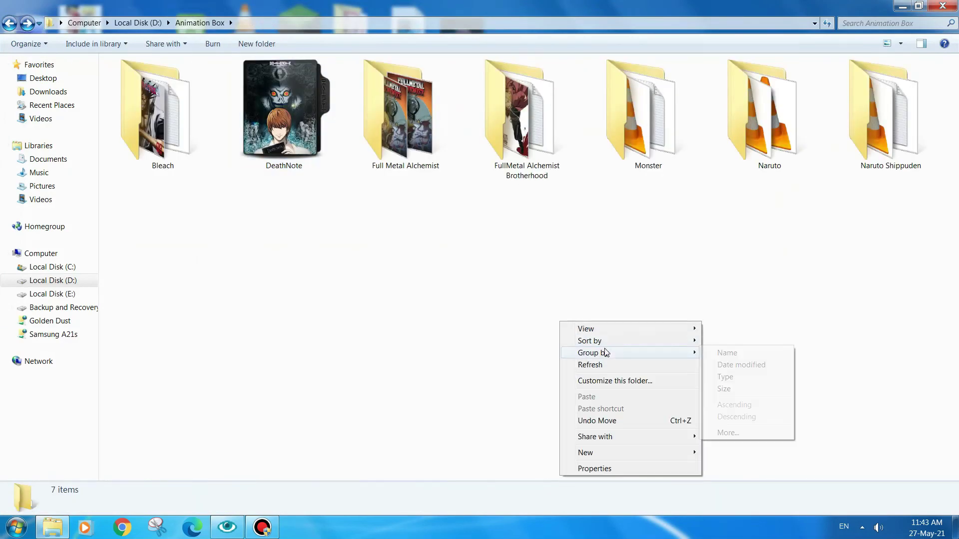
click(604, 364)
click(320, 155)
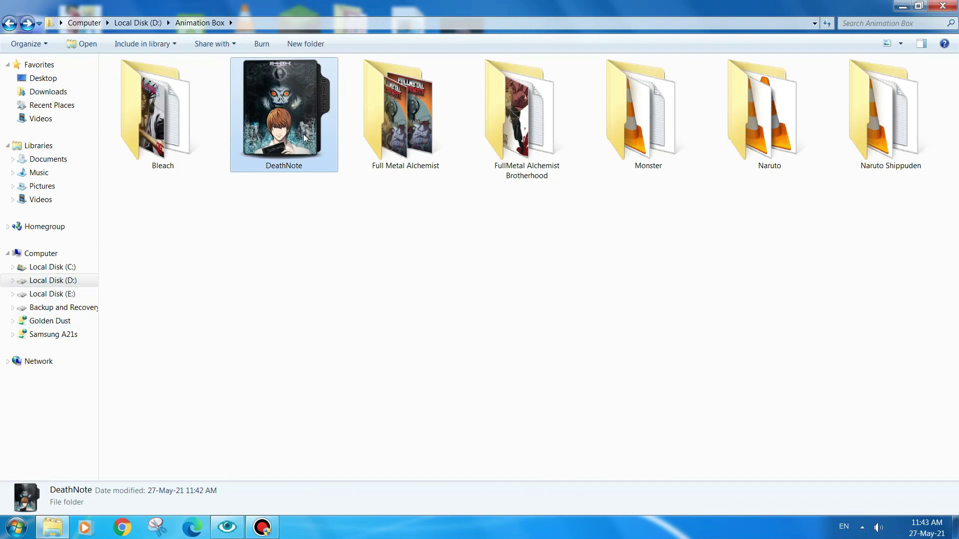
mouse_move(275, 97)
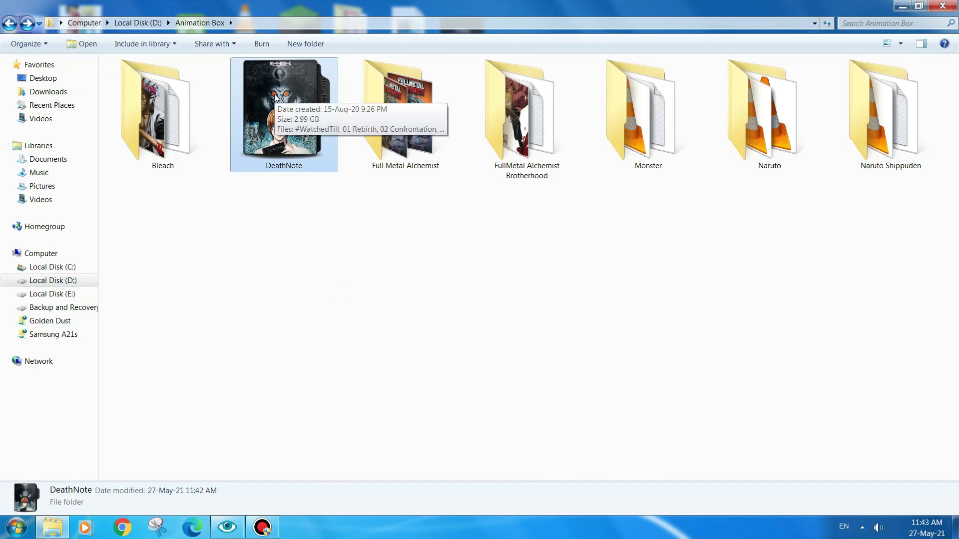
key(Return)
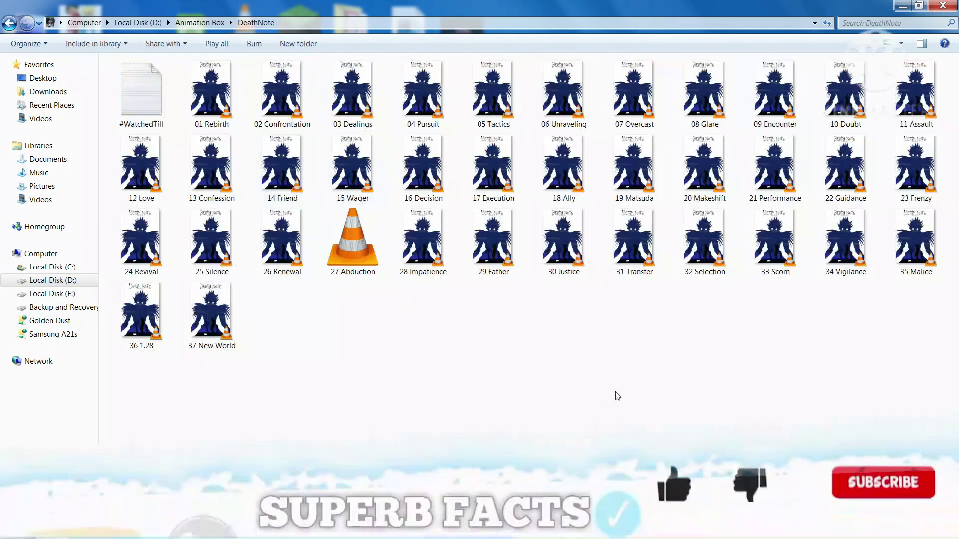